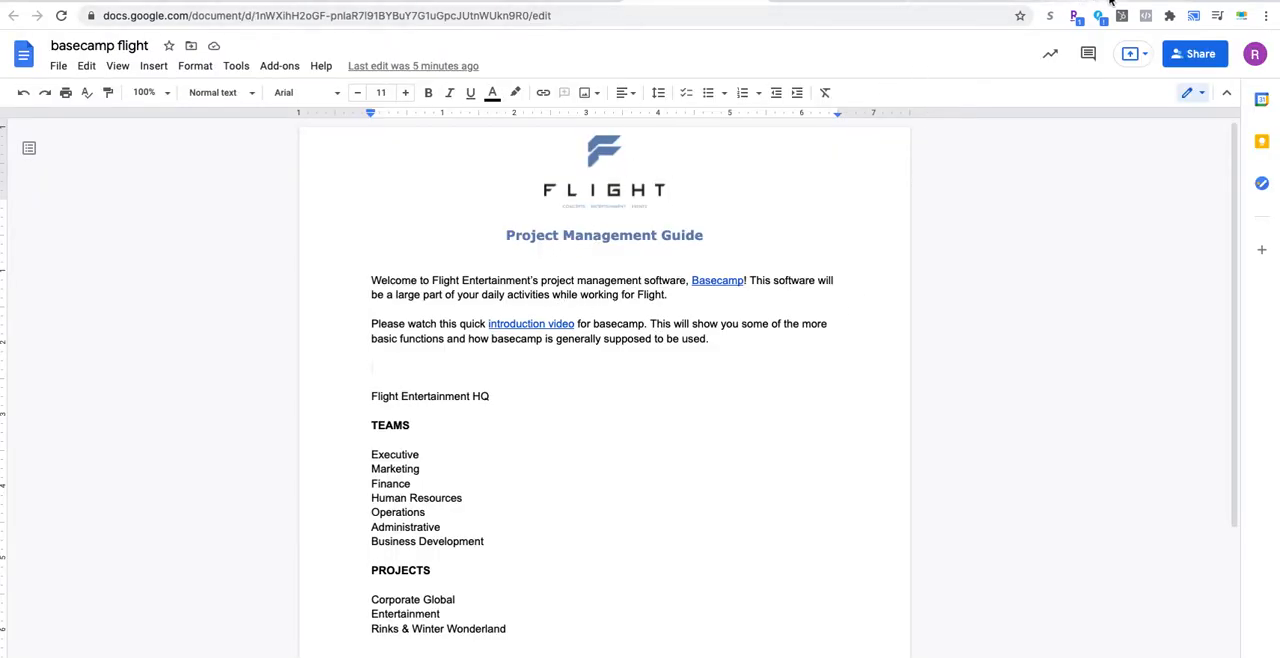
Step: Switch to Basecamp, look over the Flight Entertainment HQ page and its description, and return to the projects overview
left_click(820, 4)
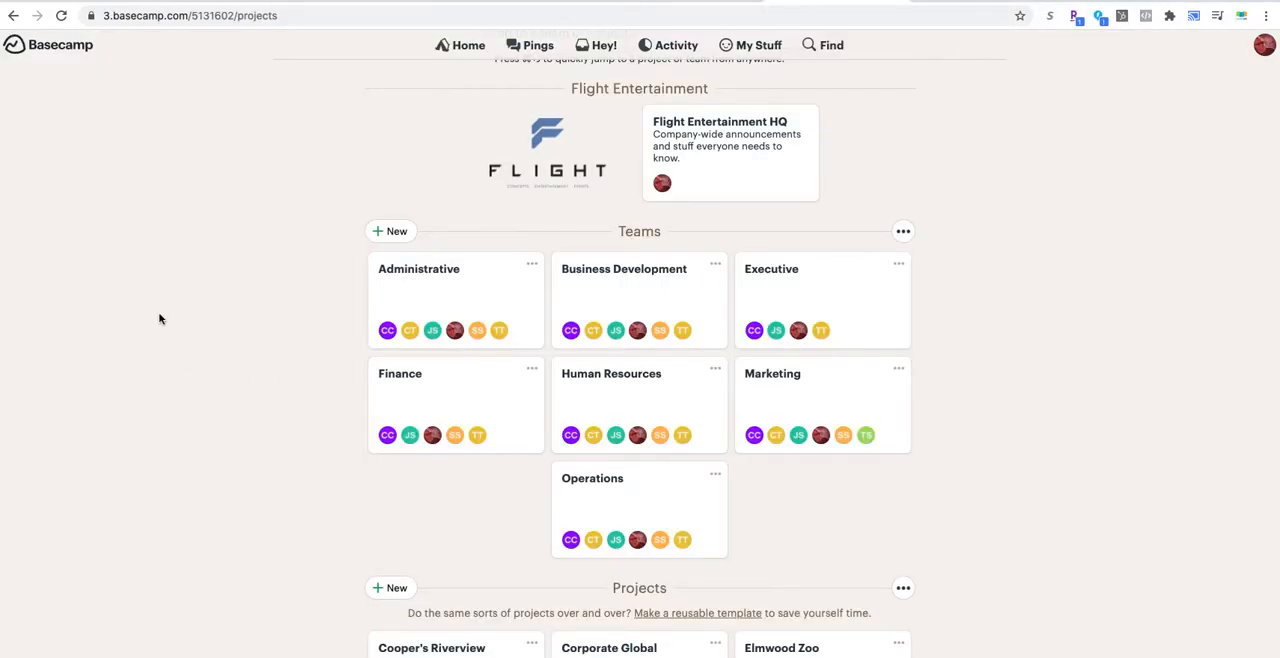
scroll(166, 320, "up", 2)
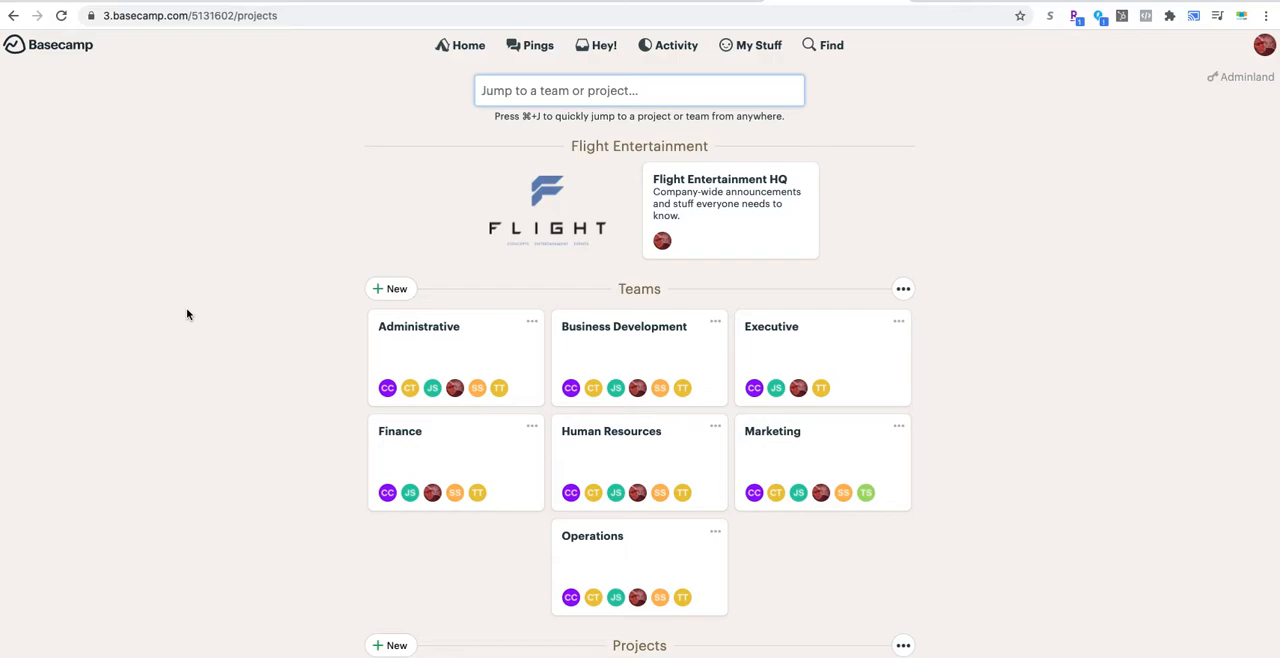
left_click(704, 211)
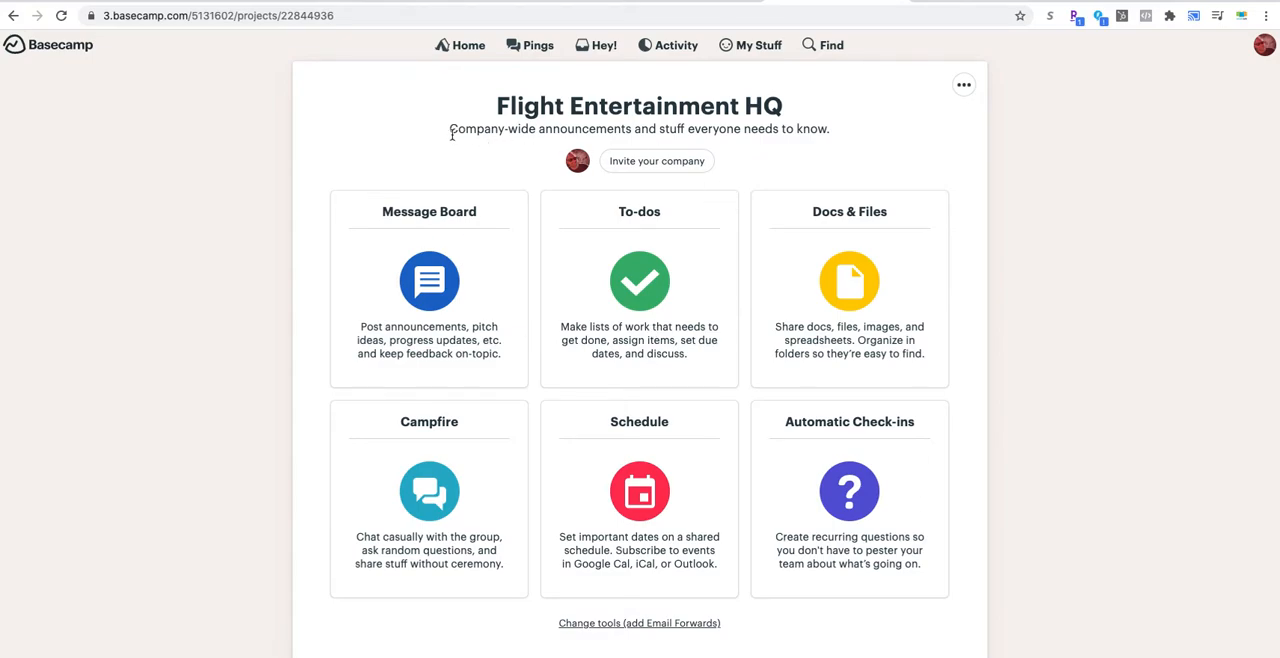
left_click_drag(480, 131, 809, 134)
left_click(815, 147)
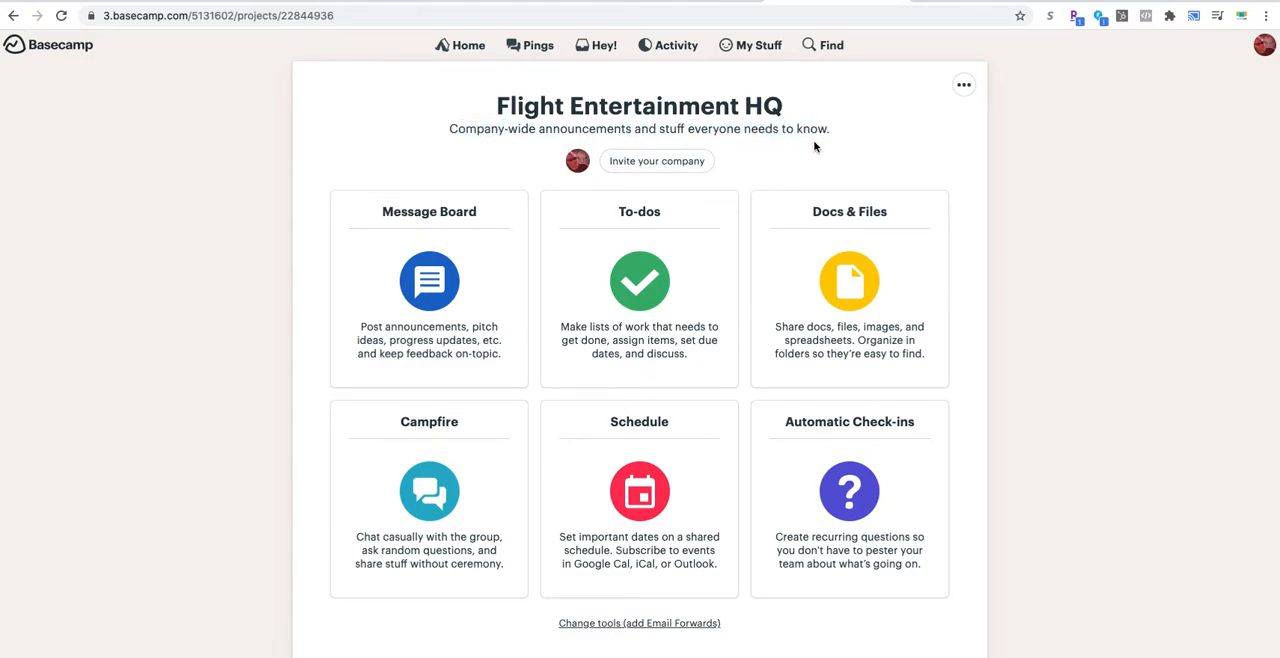
left_click(13, 16)
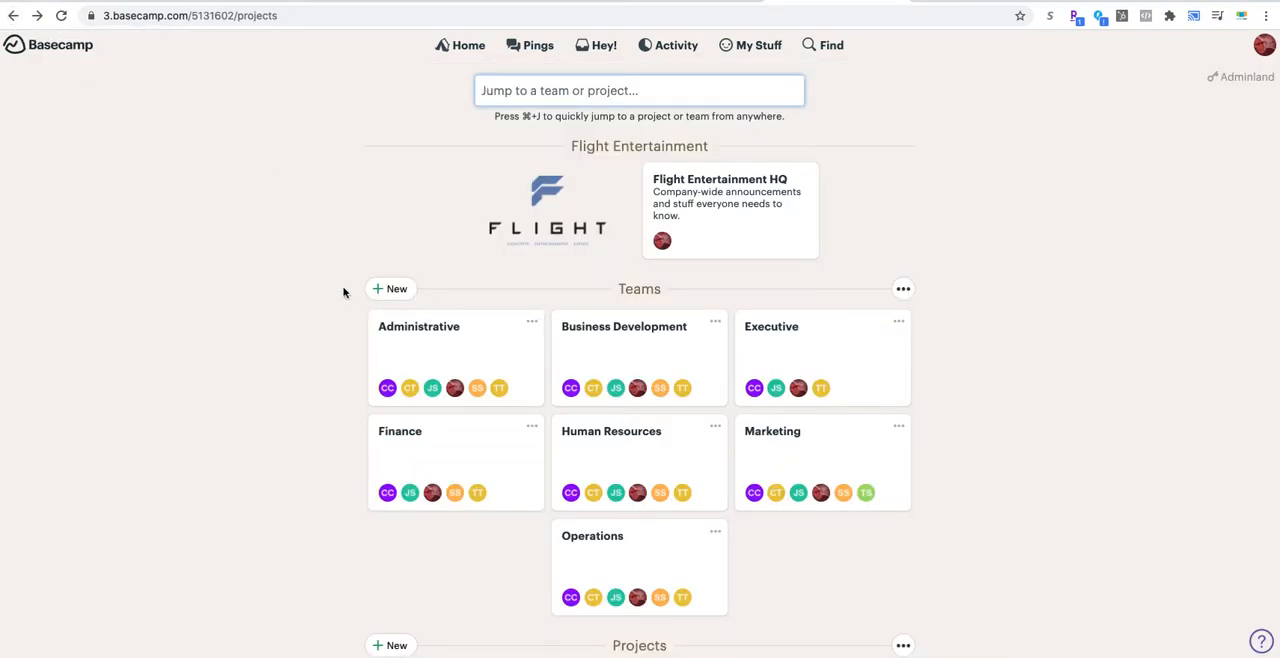
Step: Examine the Teams and Projects sections on the Basecamp home page
scroll(309, 297, "down", 2)
scroll(256, 238, "down", 1)
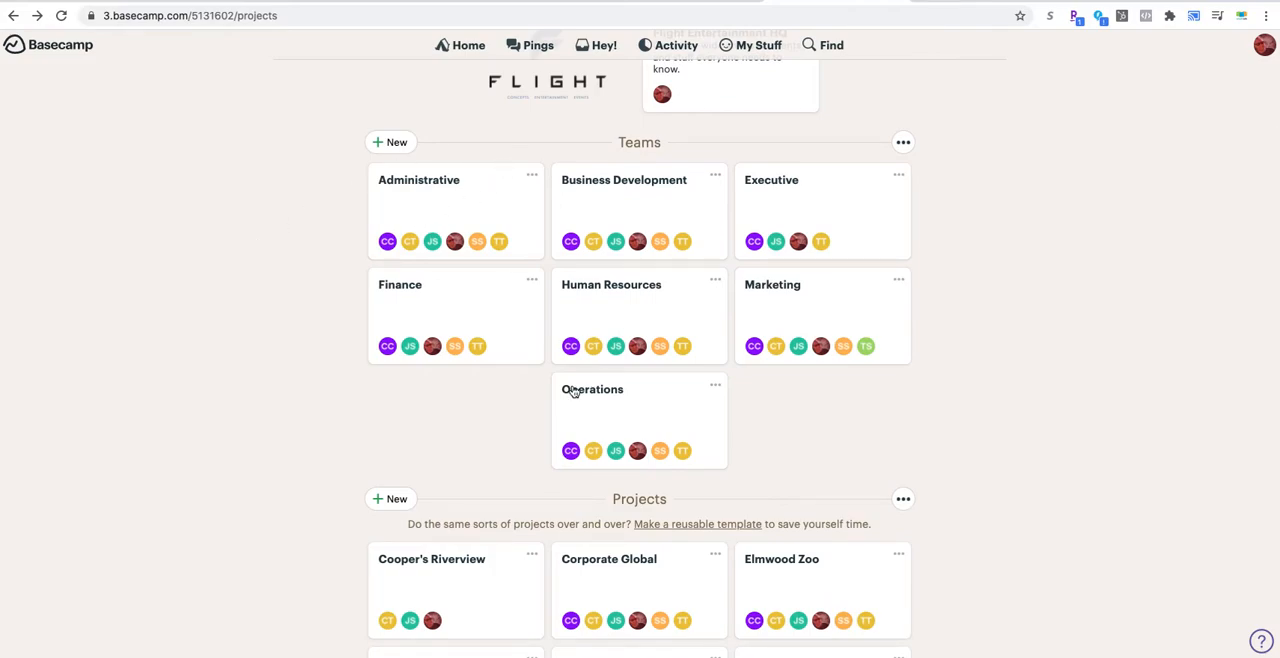
scroll(487, 314, "down", 1)
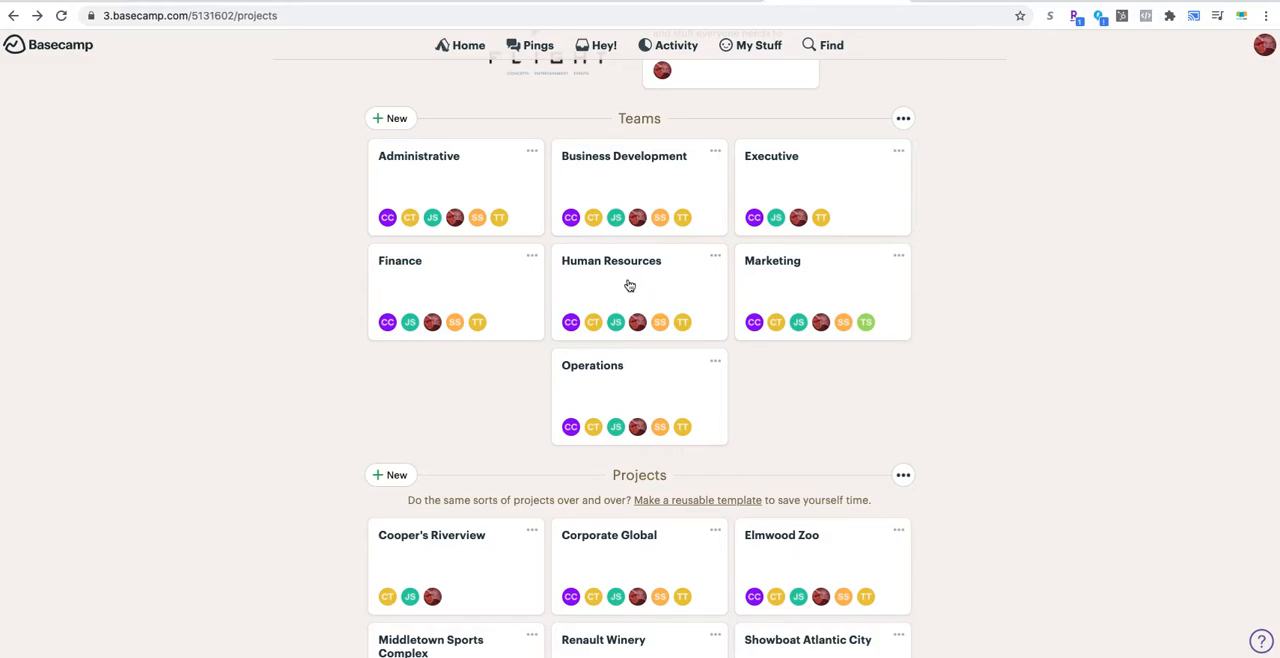
scroll(808, 328, "down", 1)
scroll(808, 328, "up", 1)
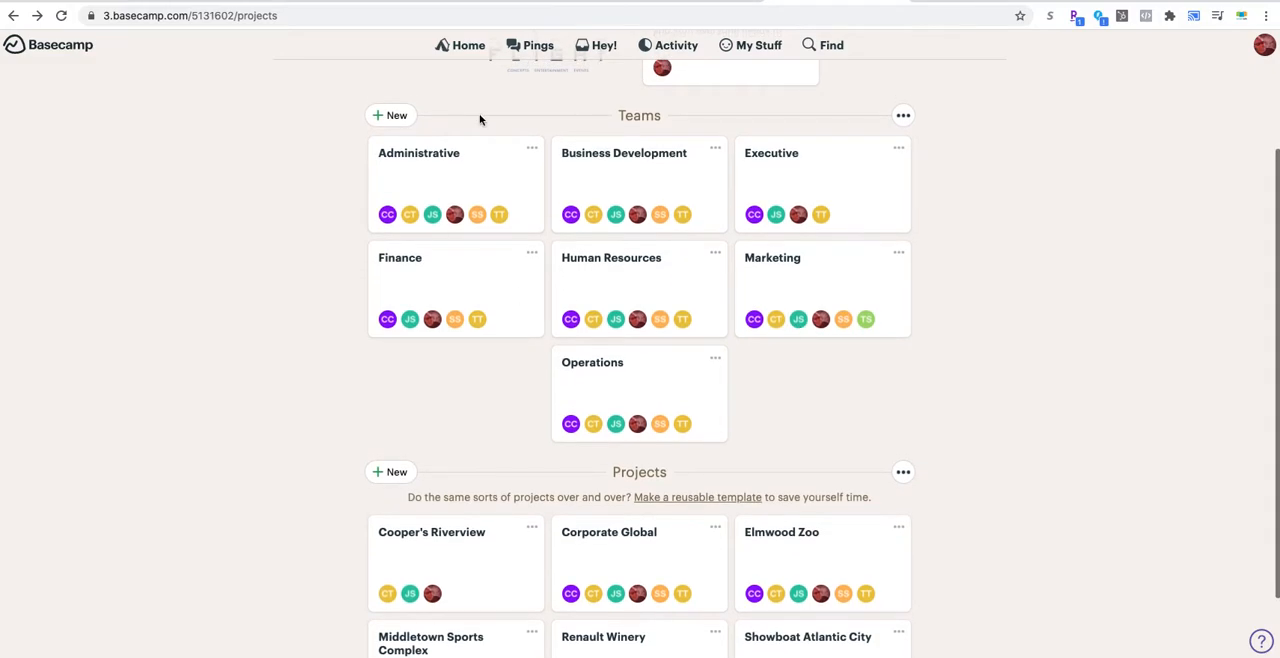
scroll(214, 256, "down", 1)
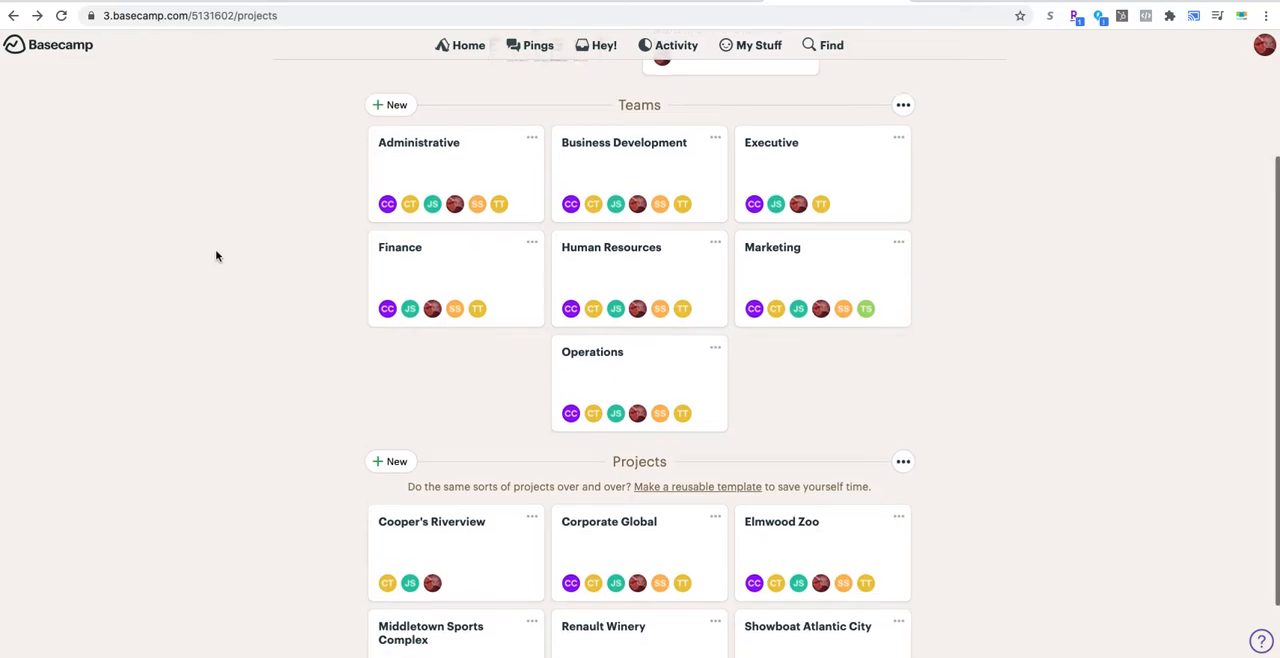
scroll(214, 256, "up", 1)
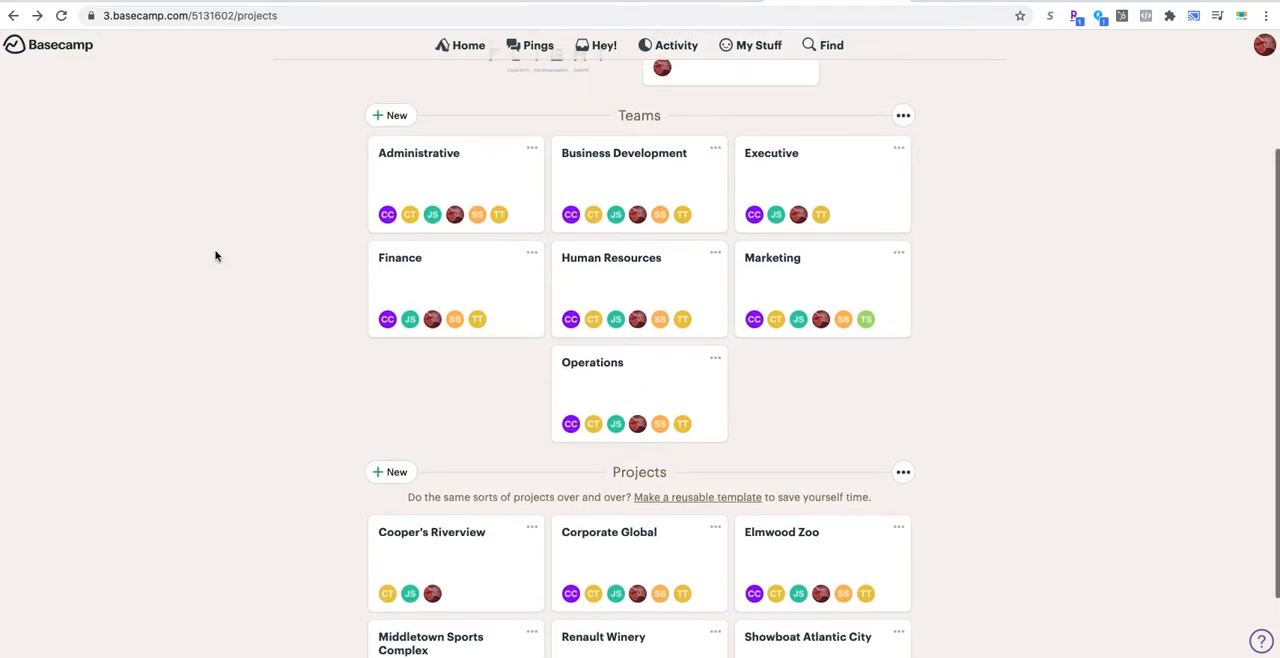
scroll(226, 250, "down", 1)
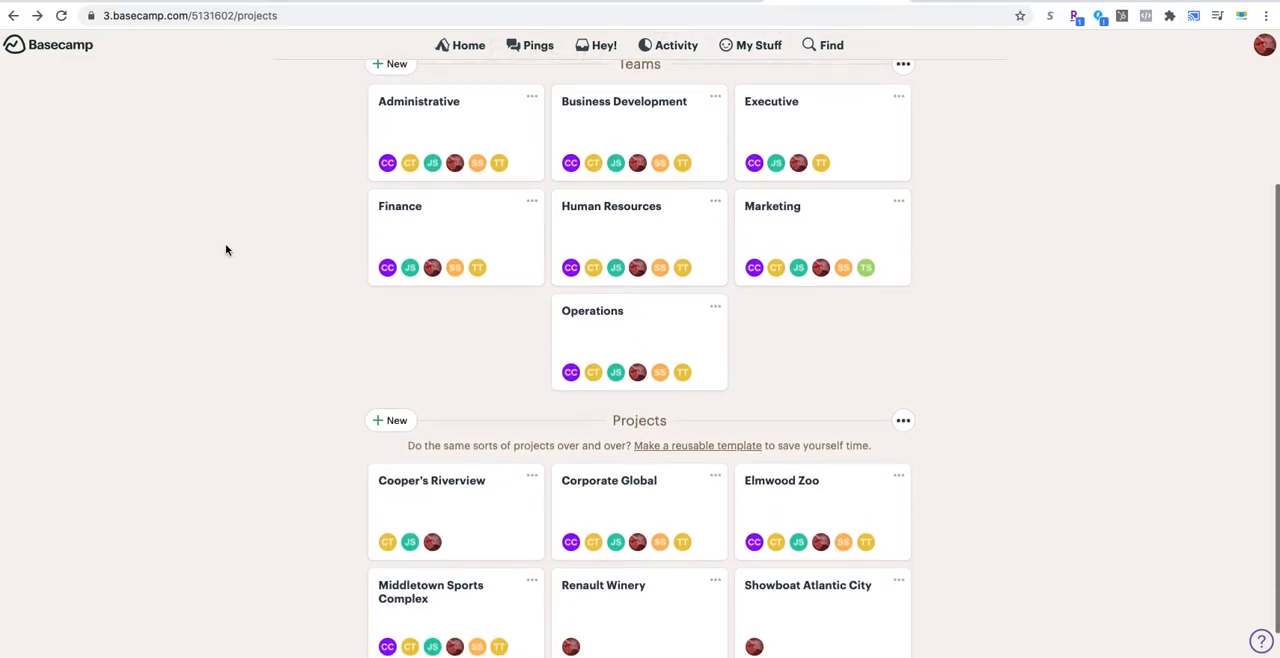
scroll(226, 250, "down", 1)
scroll(226, 250, "down", 1)
scroll(226, 250, "up", 2)
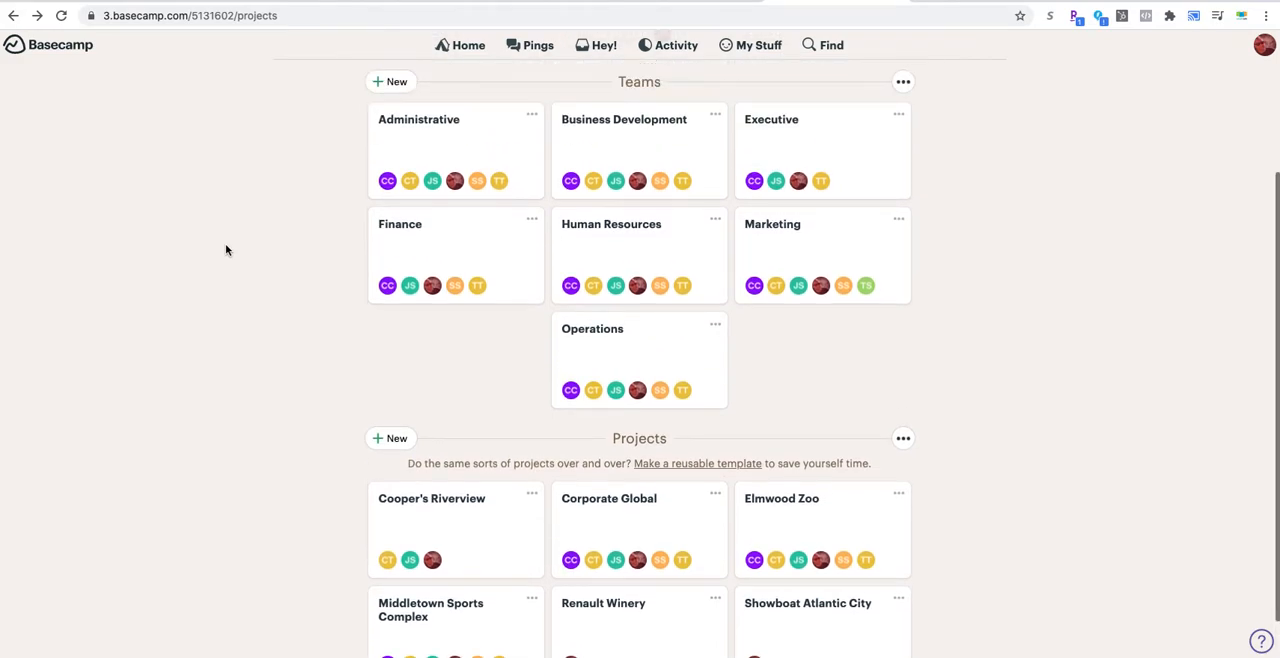
scroll(226, 250, "down", 1)
Step: View the Marketing team's page and its tools, and return to the projects overview
left_click(786, 237)
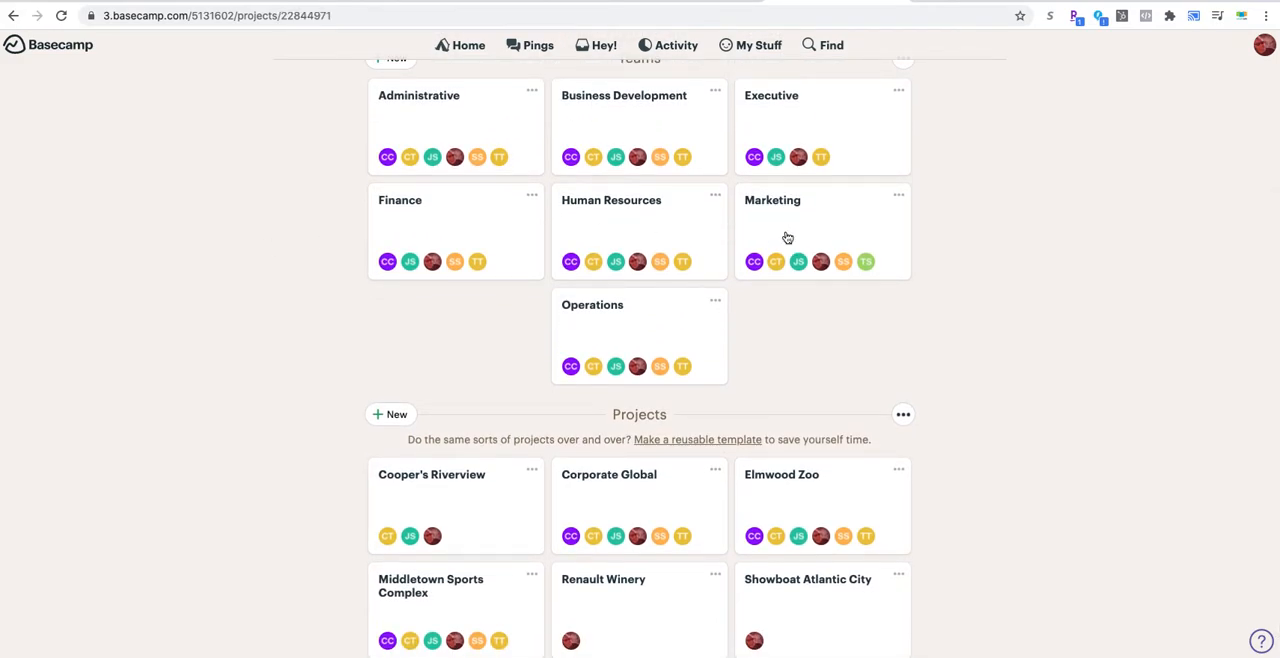
scroll(223, 280, "down", 1)
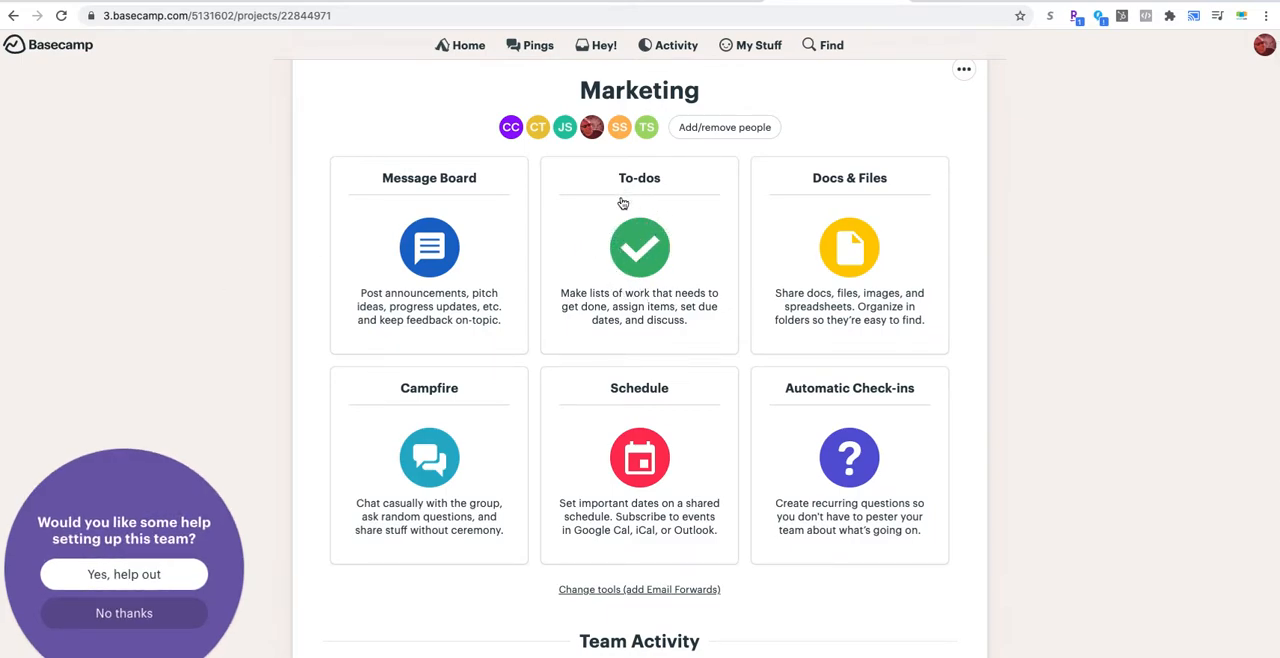
left_click(13, 16)
Step: View the to-do lists of the Elmwood Zoo project and return to the projects overview
scroll(830, 387, "down", 2)
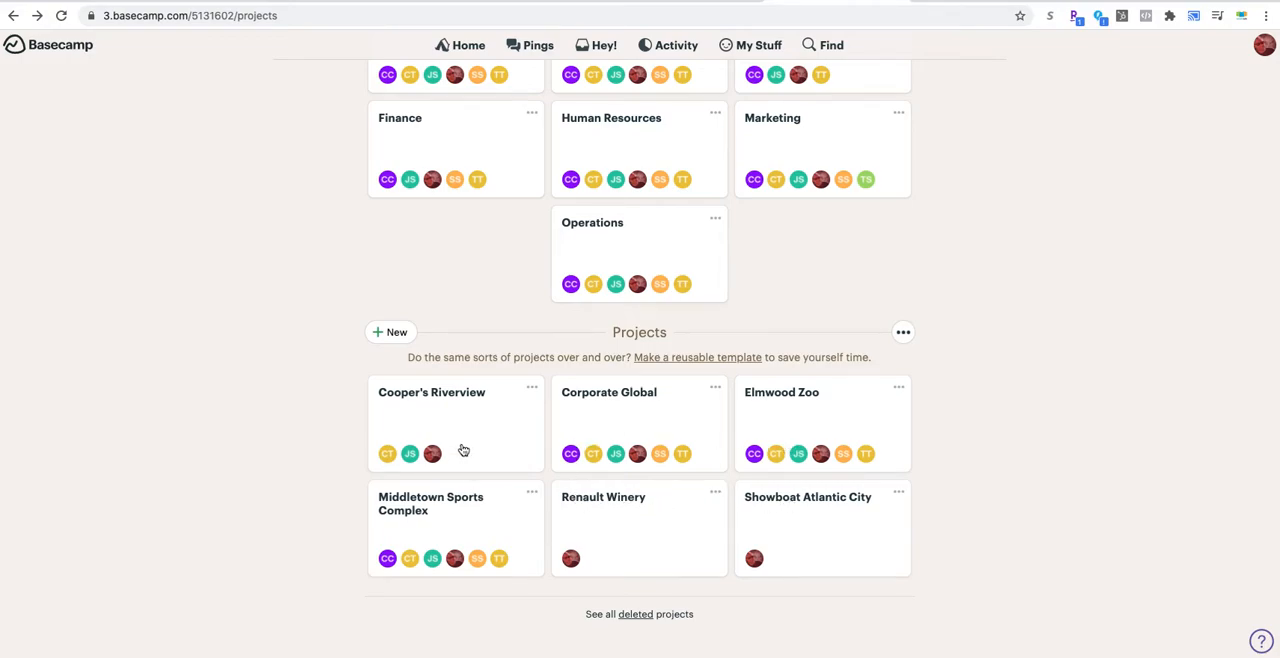
left_click(821, 429)
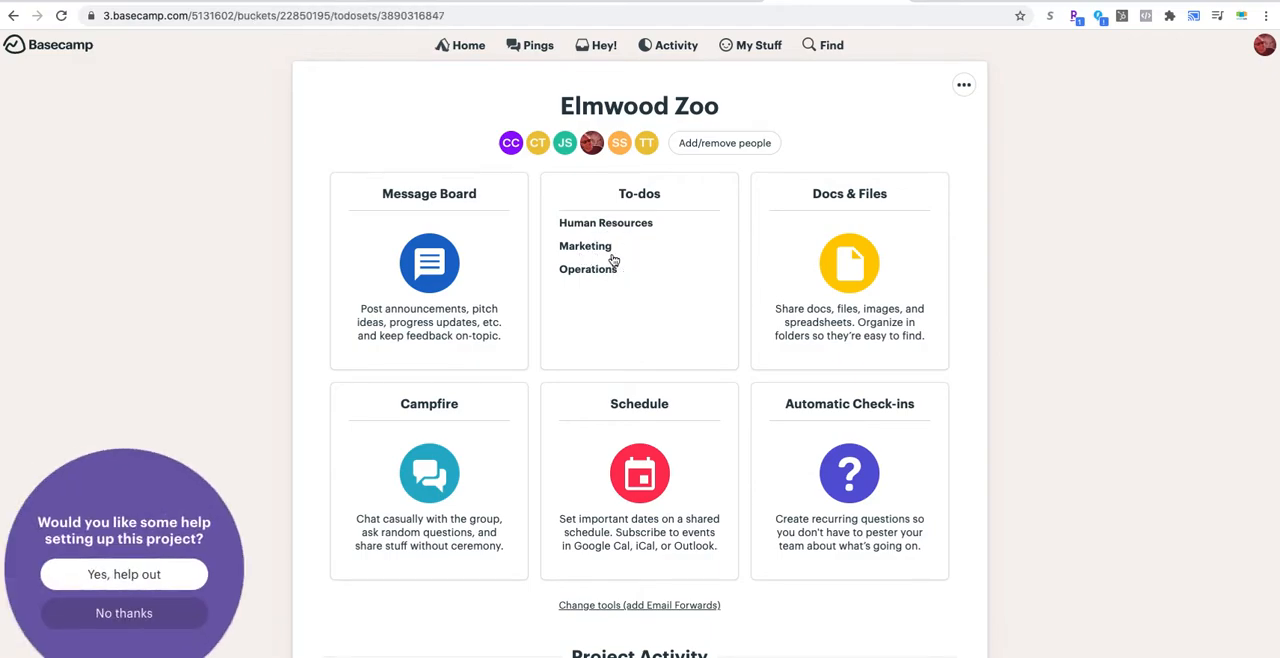
left_click(606, 259)
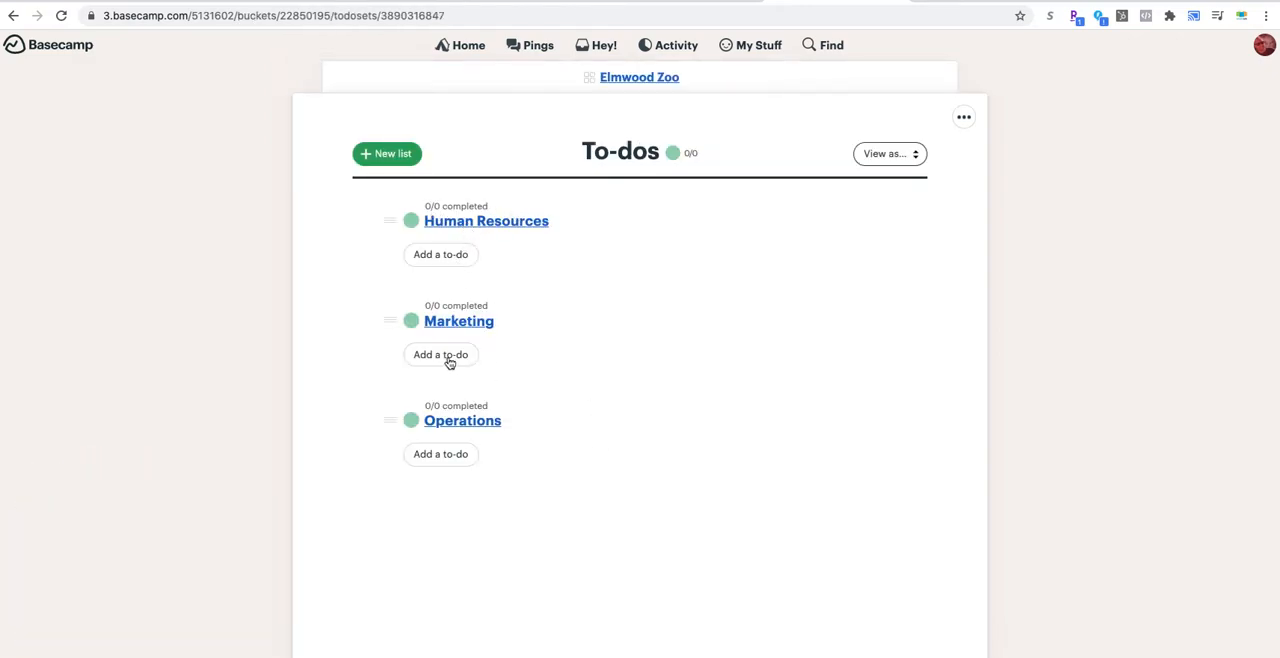
left_click(13, 15)
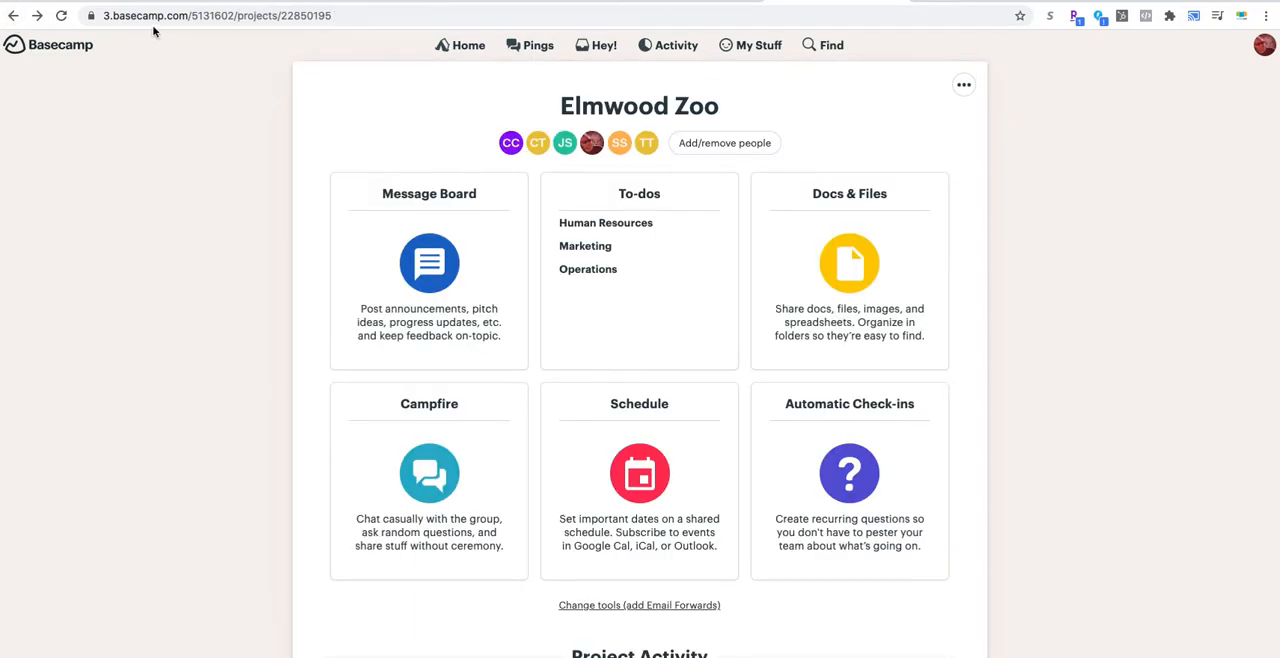
left_click(13, 15)
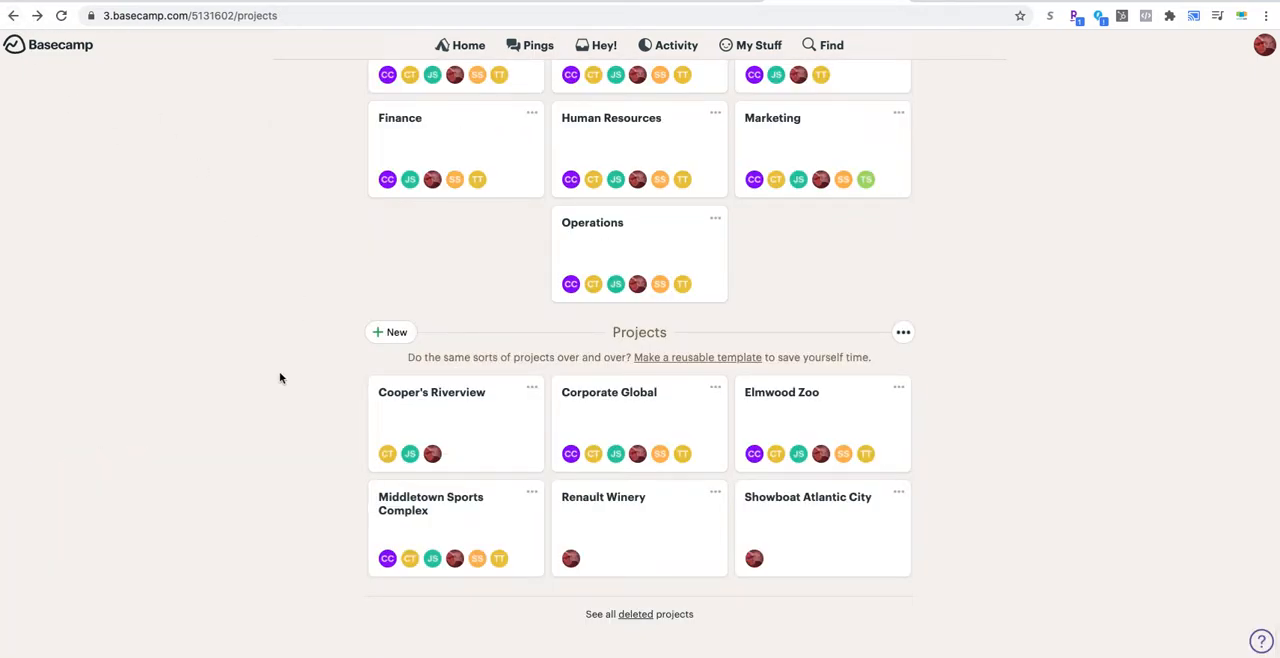
Step: Open the Sponsorship Deck to-do in Corporate Global's Business Development list and examine its assignment, due date and notes
left_click(666, 425)
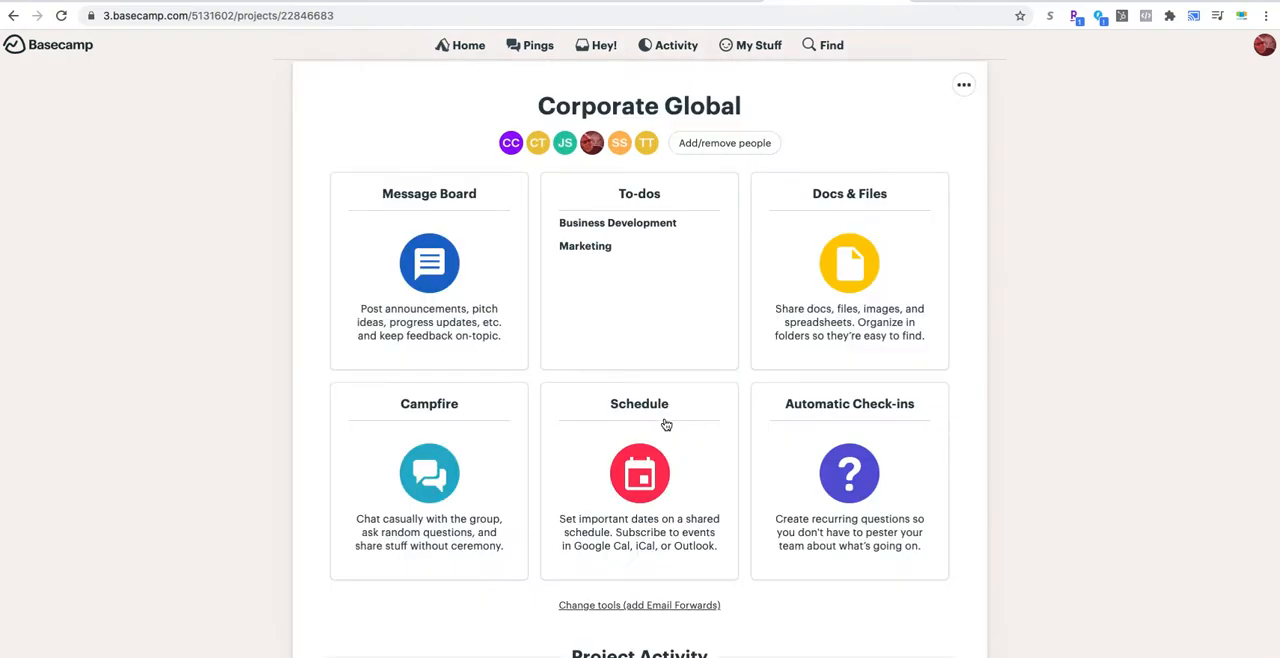
left_click(606, 230)
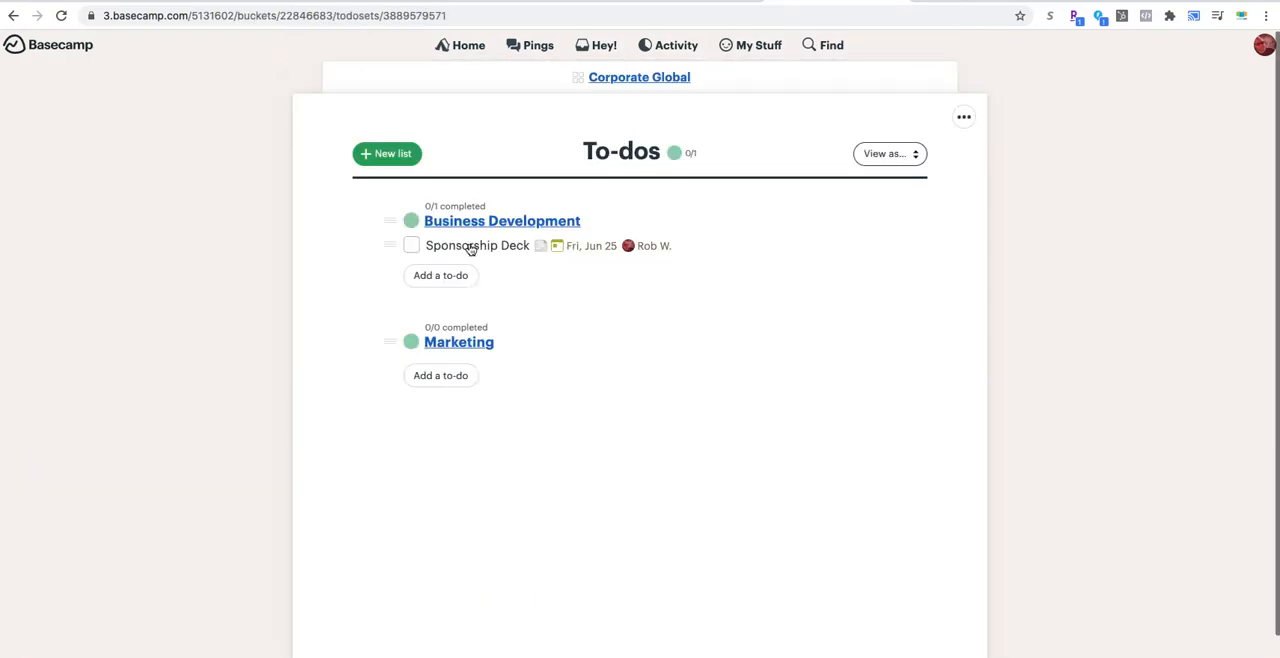
left_click(470, 247)
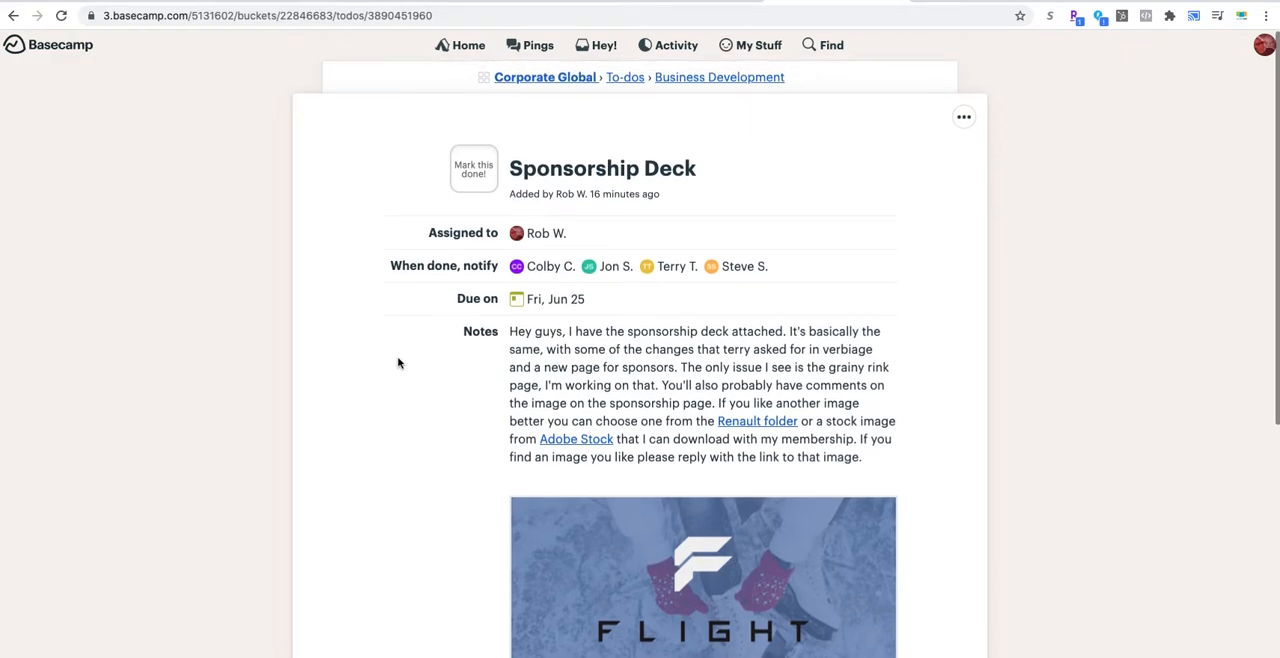
scroll(568, 344, "down", 1)
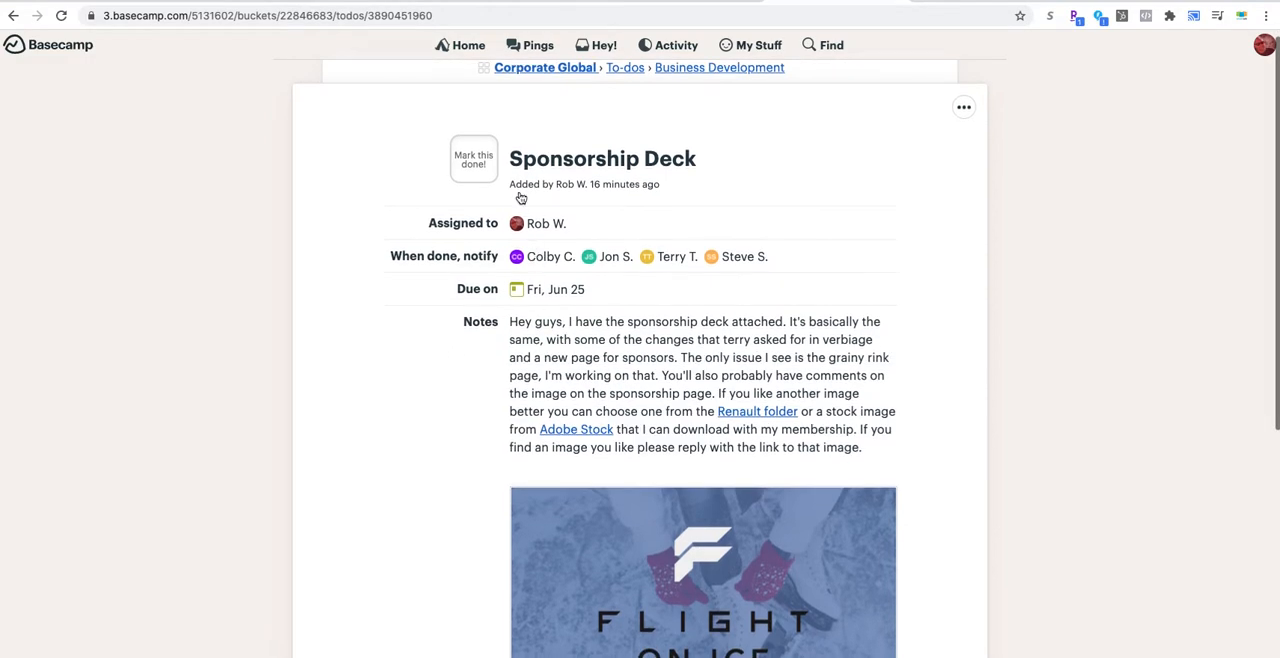
scroll(516, 292, "up", 1)
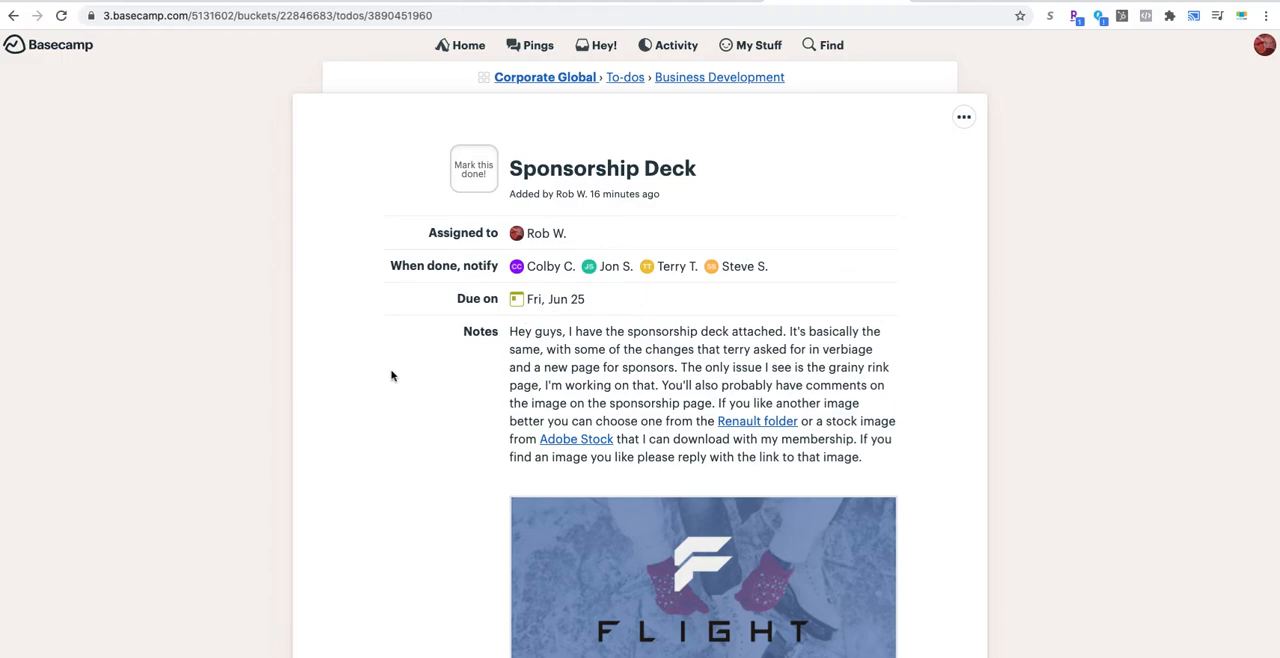
scroll(392, 375, "down", 3)
scroll(392, 375, "up", 3)
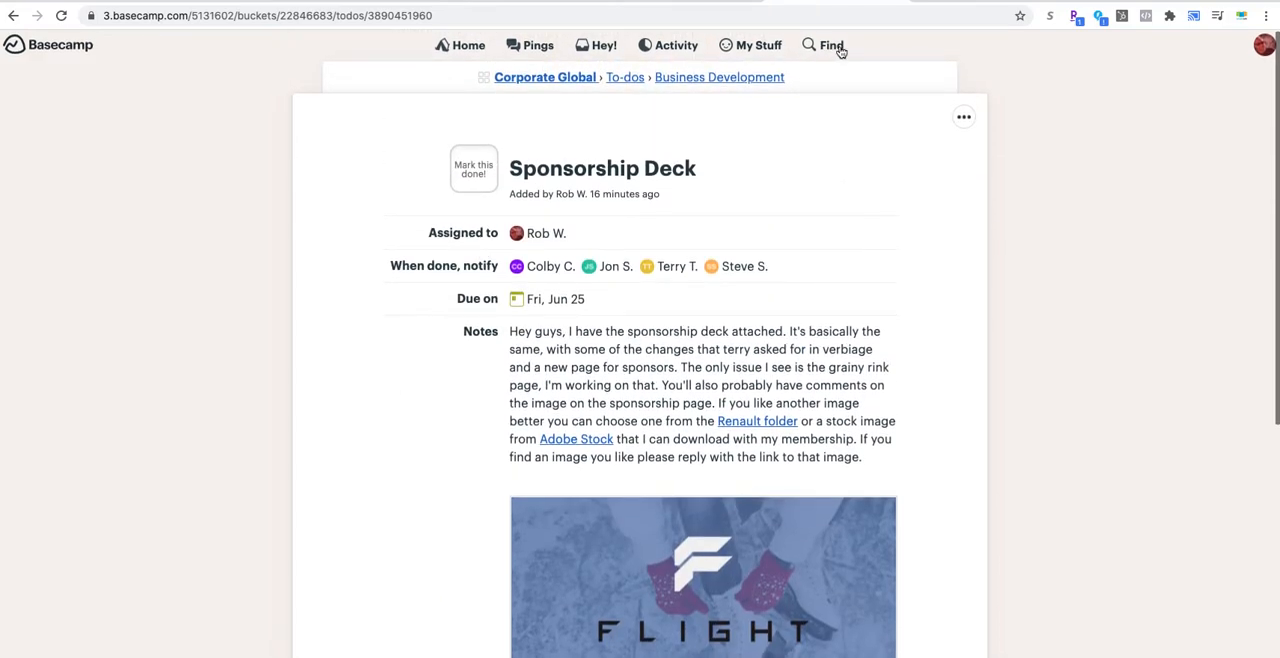
Step: Open the Sponsorship Deck to-do from My Assignments and review its notes, attached PDF and discussion area
left_click(744, 47)
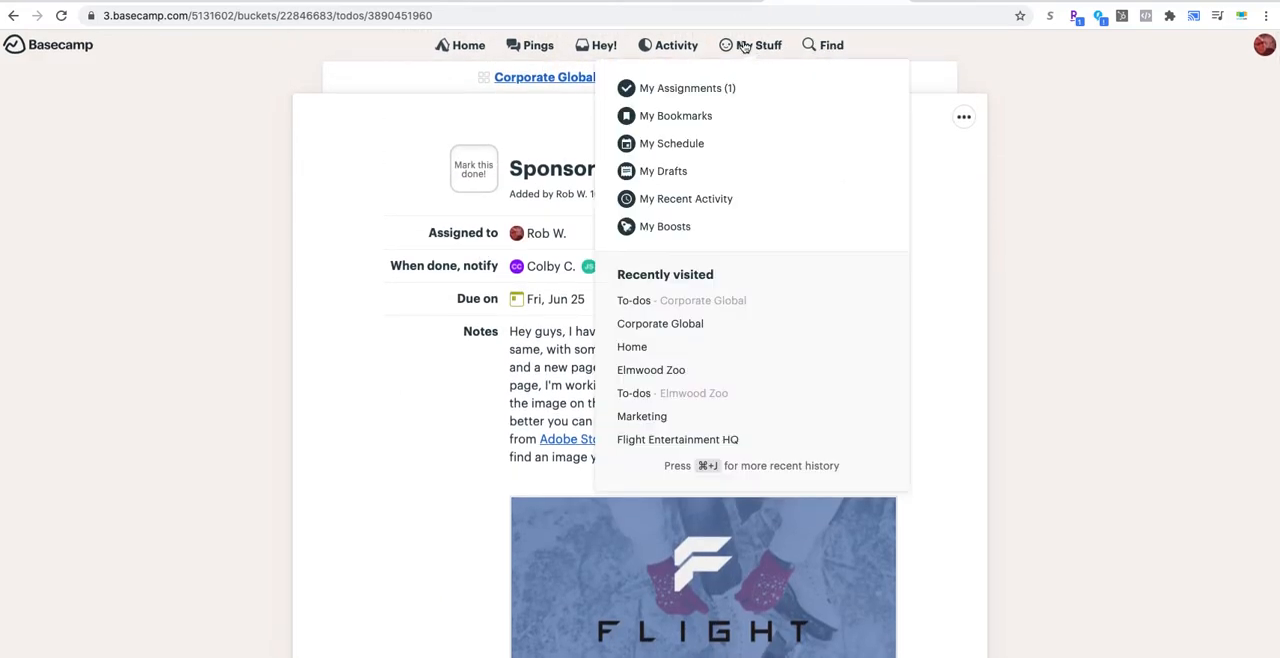
left_click(685, 89)
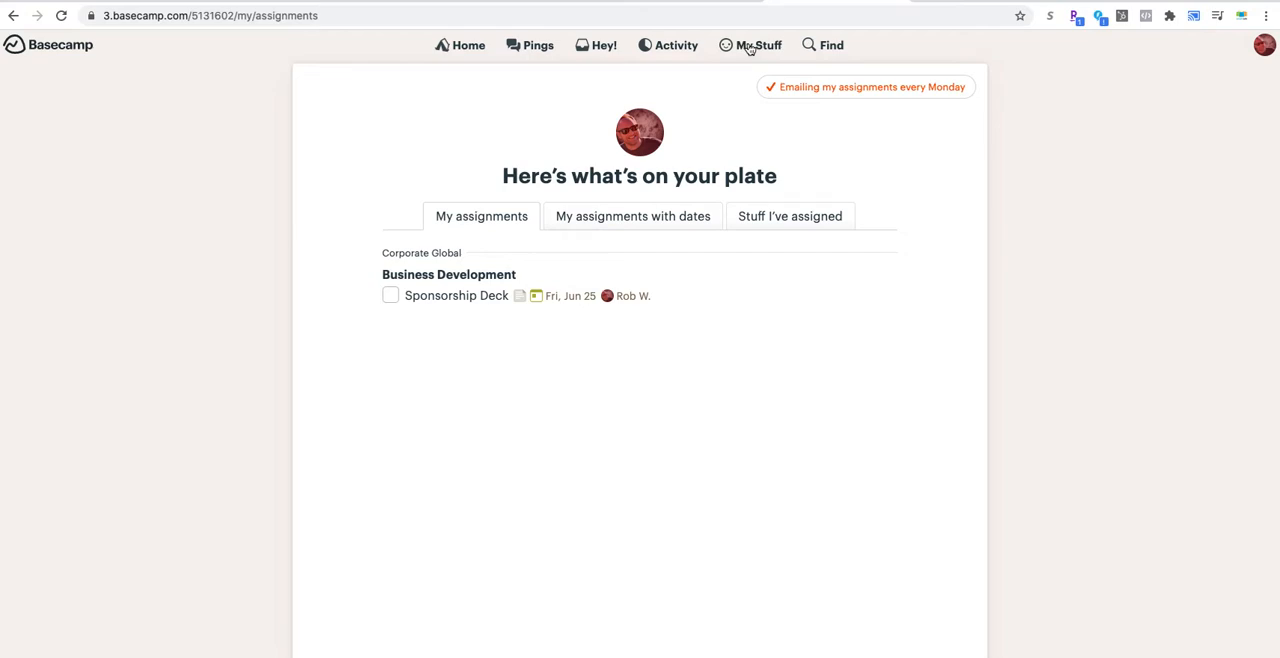
left_click(455, 297)
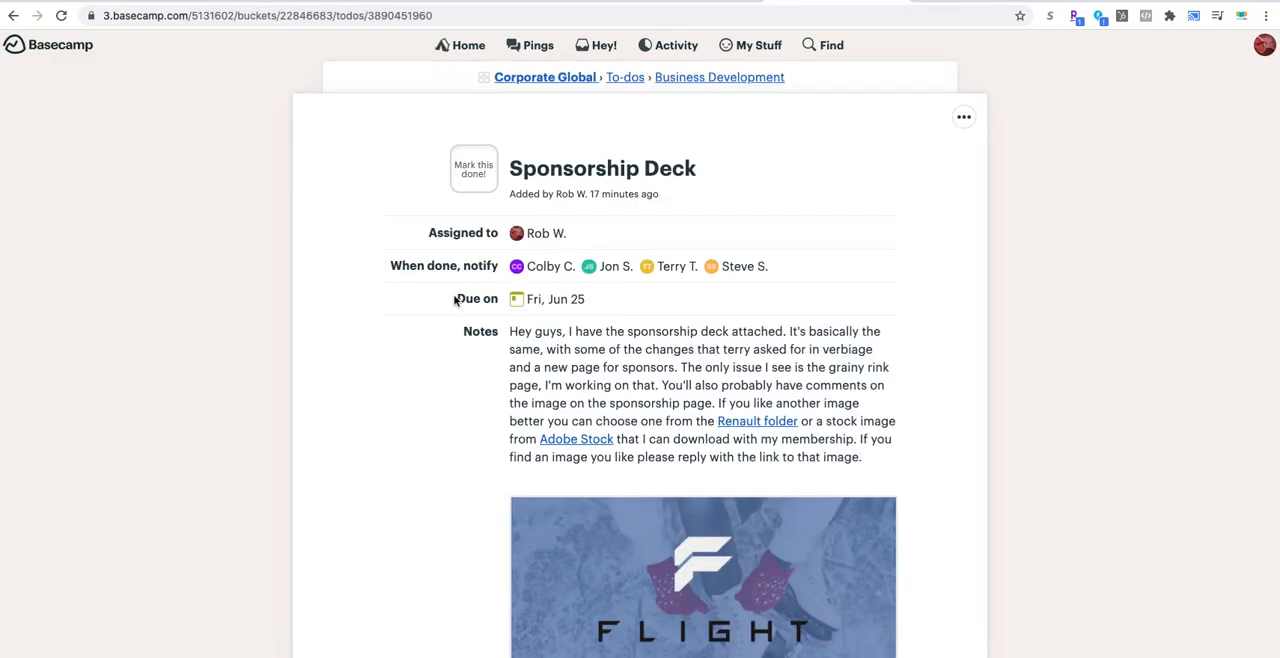
scroll(411, 332, "down", 1)
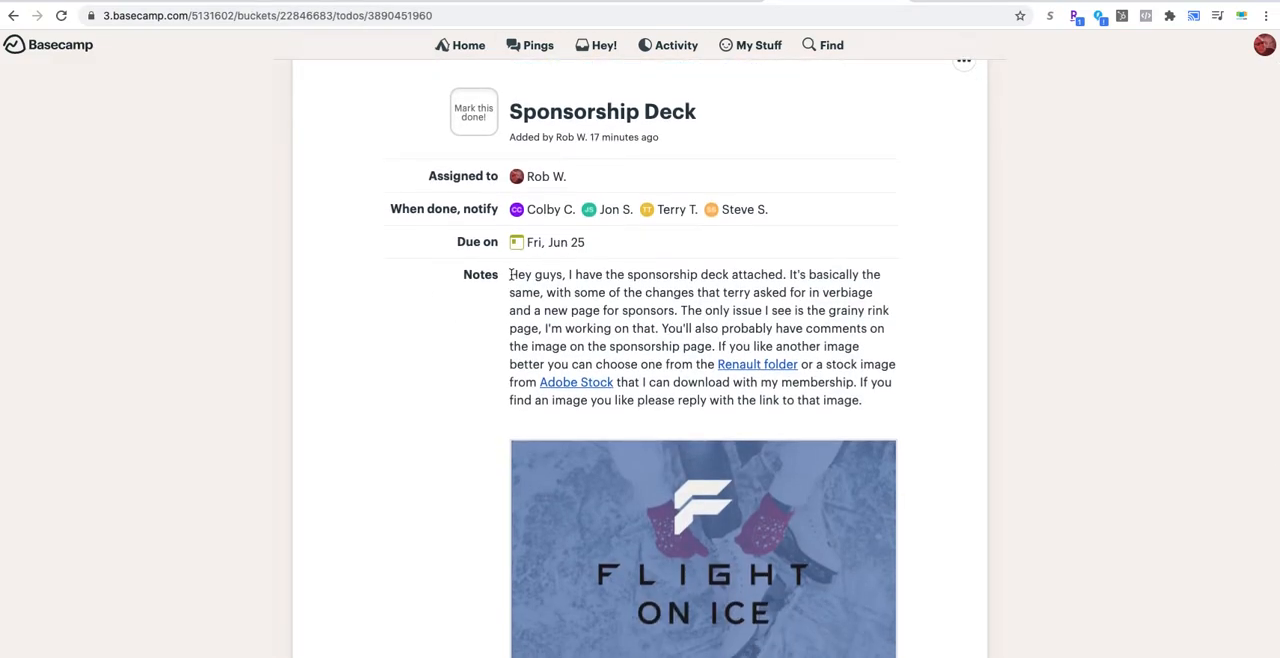
left_click_drag(509, 274, 903, 403)
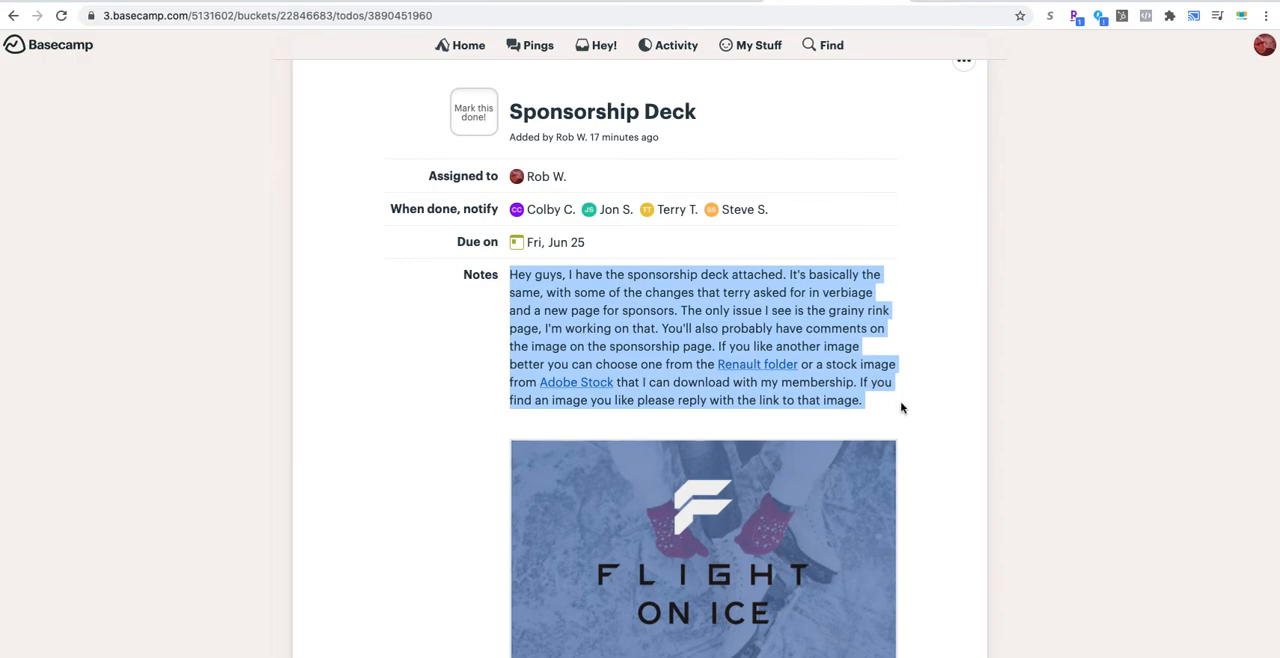
left_click(903, 403)
scroll(428, 349, "down", 4)
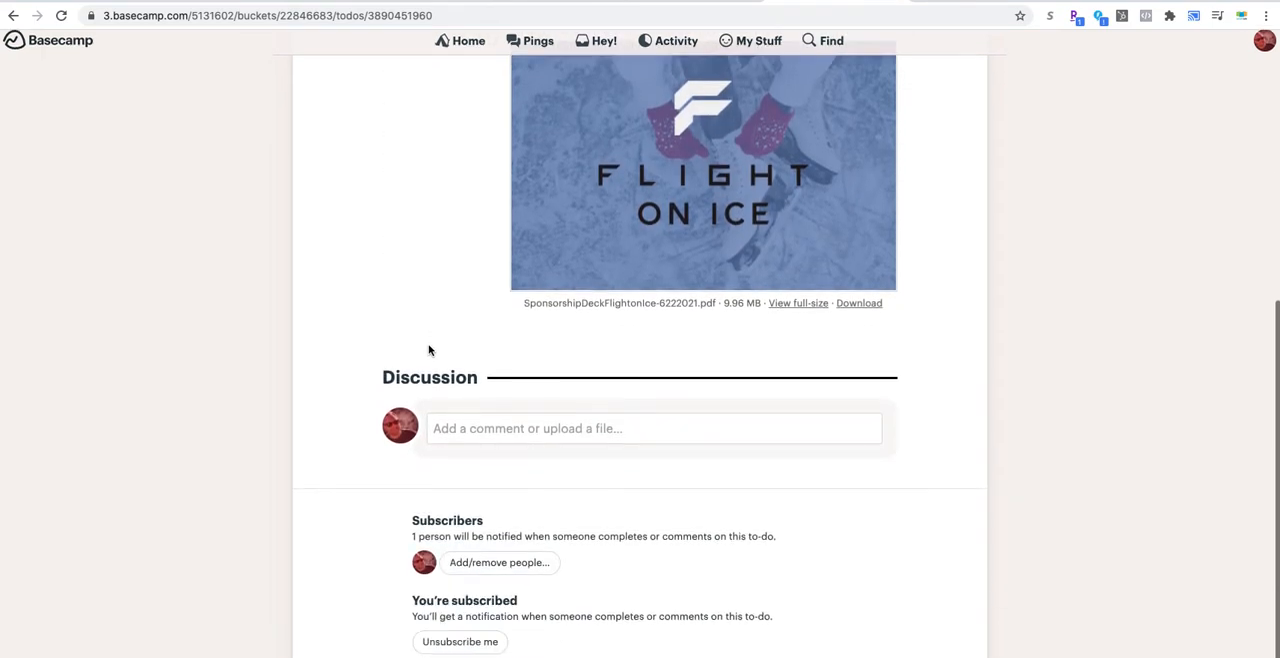
scroll(428, 349, "up", 2)
scroll(428, 349, "up", 3)
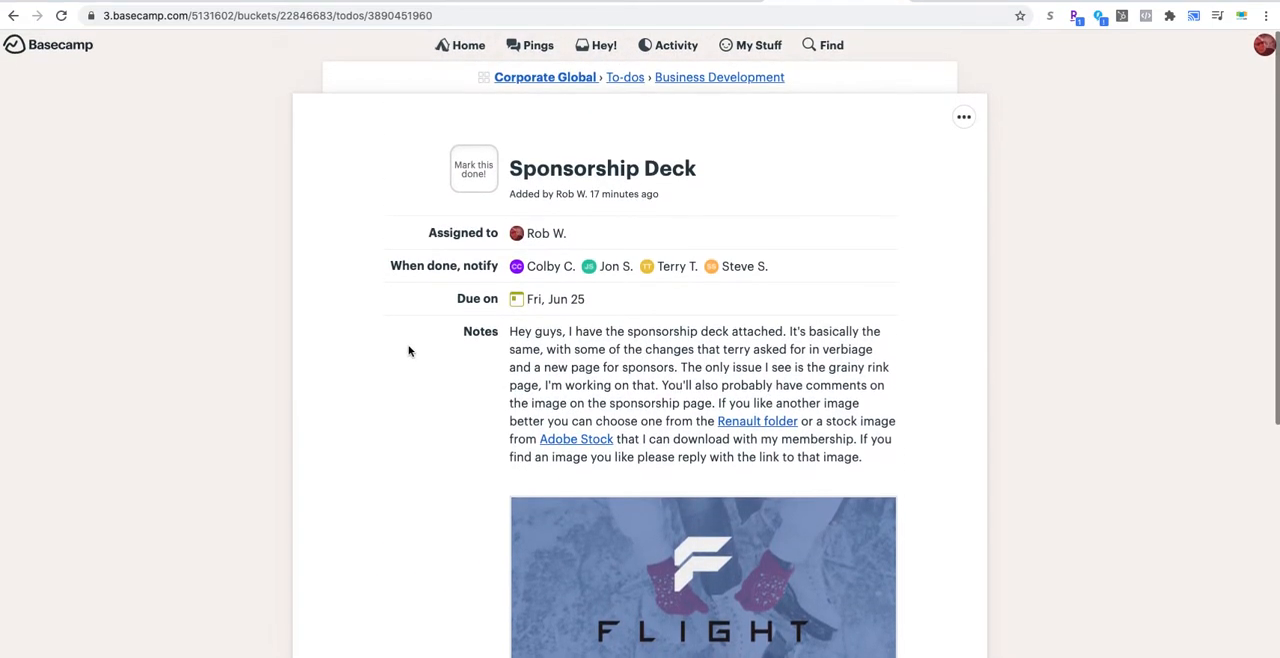
Step: Go back through the previously visited pages to the Corporate Global project's to-do lists
left_click(13, 17)
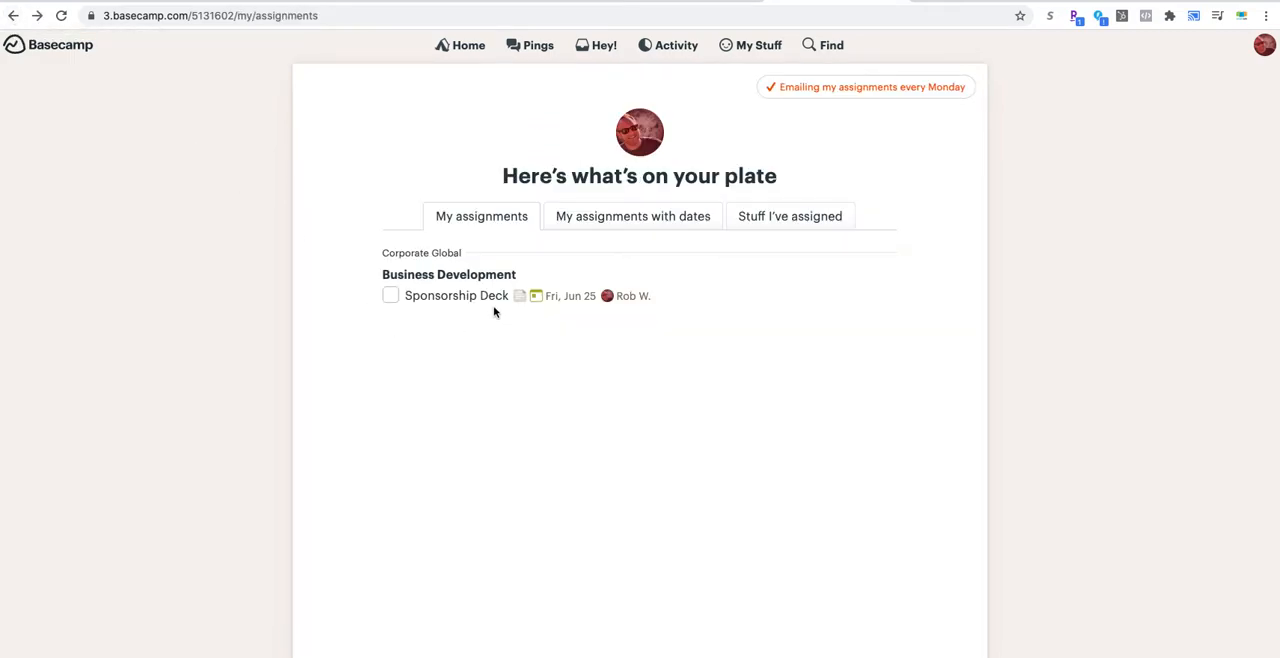
left_click(12, 17)
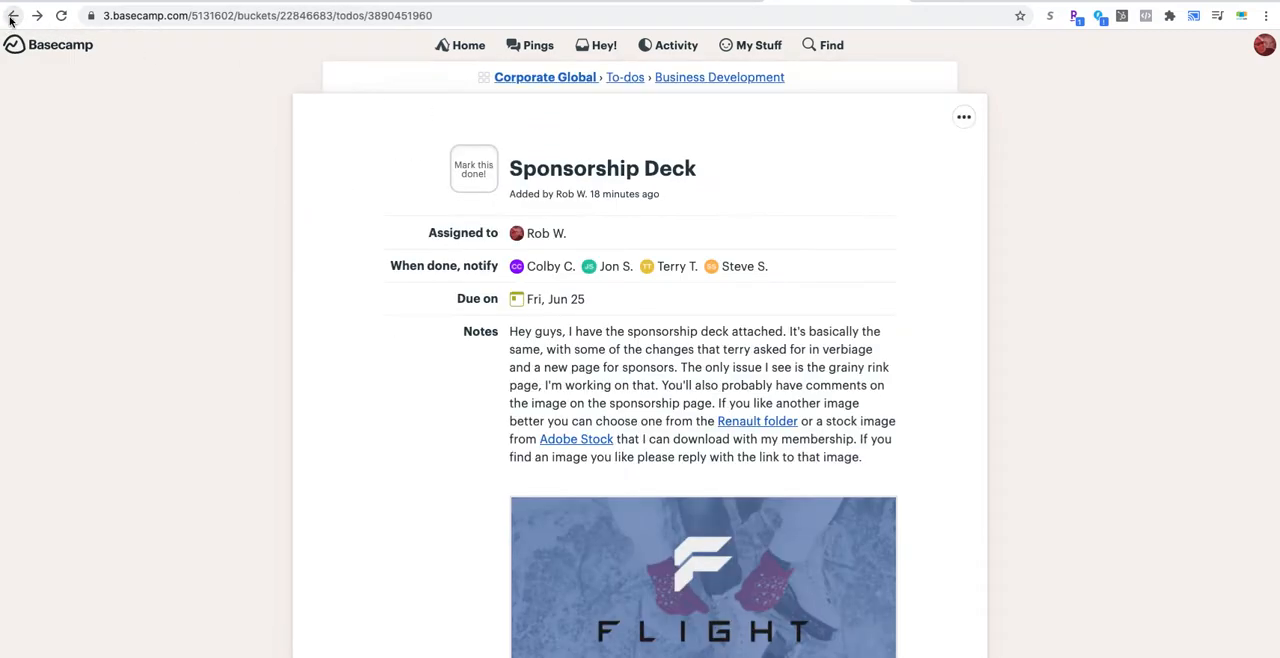
left_click(12, 17)
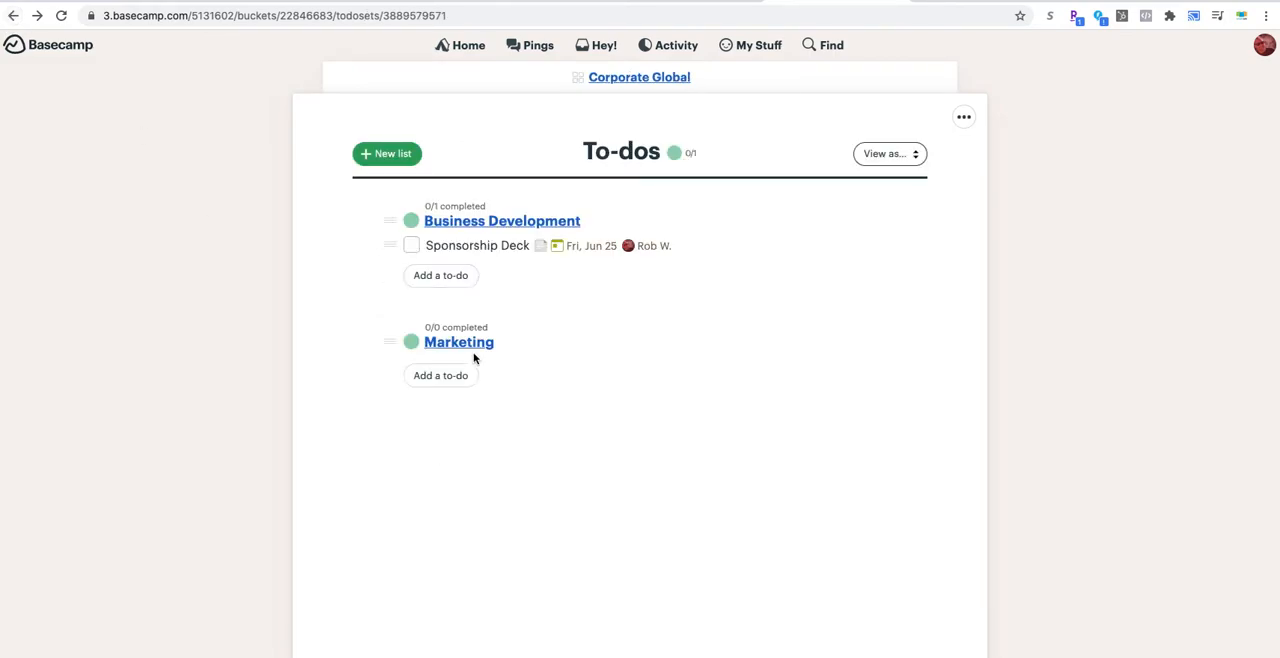
Step: Start a to-do named Pitch Deck in the Business Development list and assign it to the intended team member
left_click(435, 276)
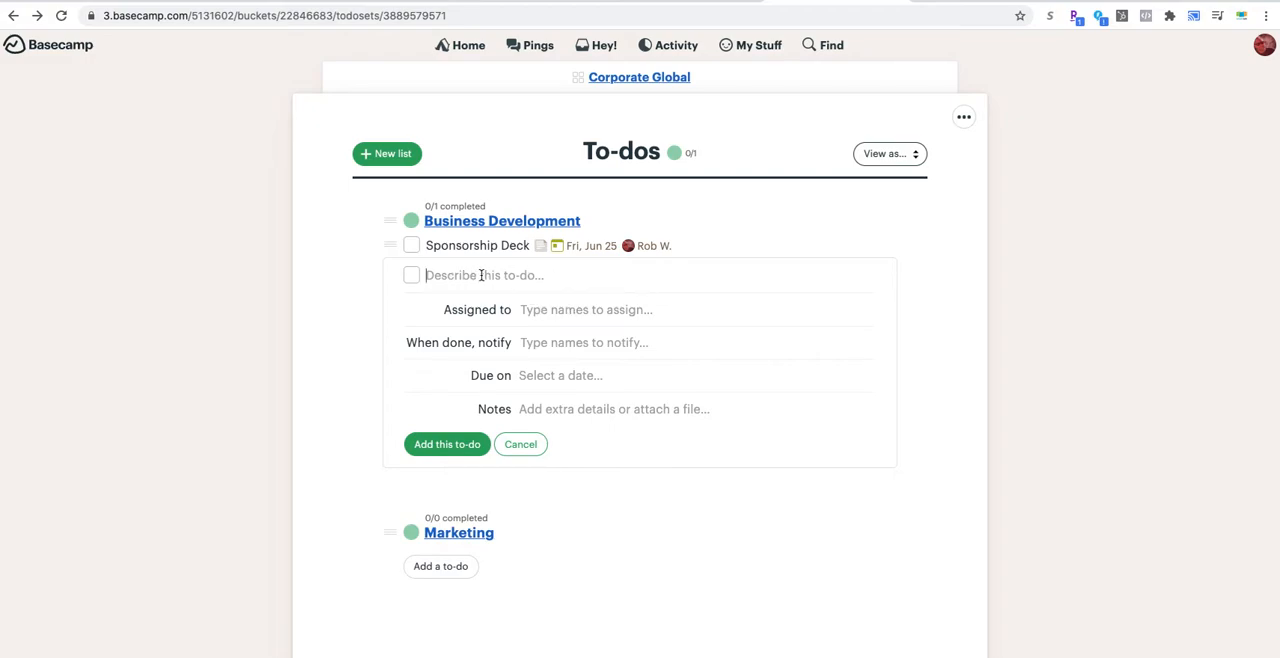
type("Pitch Deck")
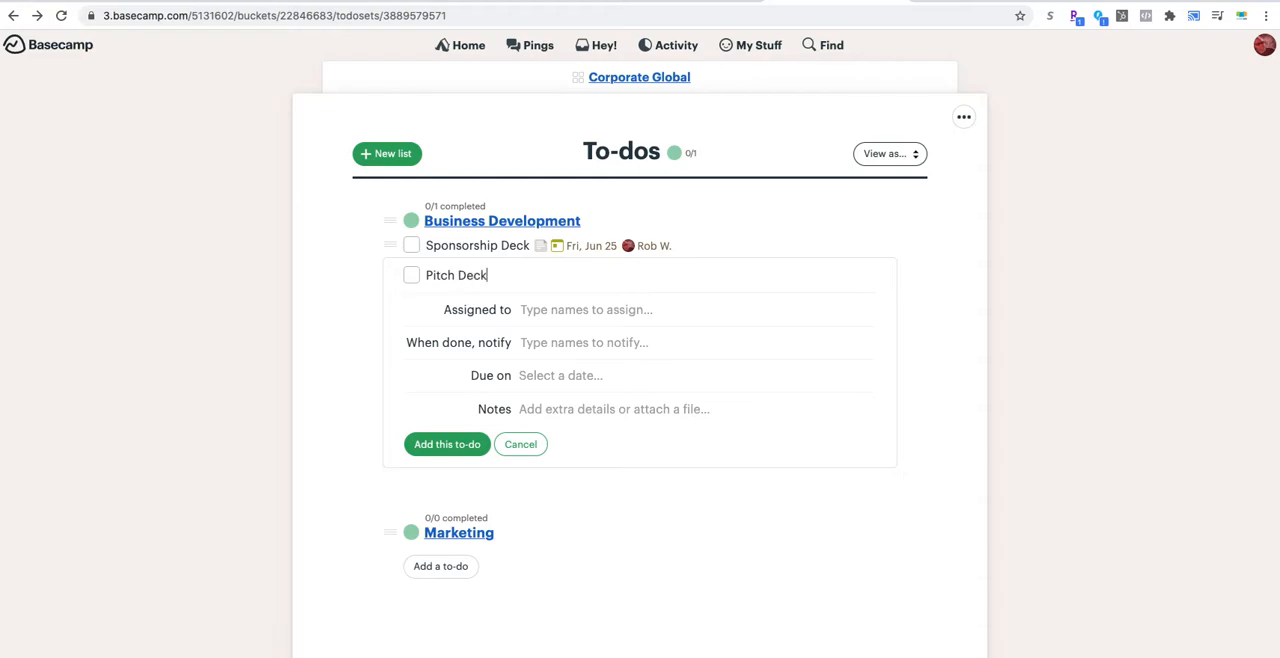
left_click(524, 311)
type("Steve")
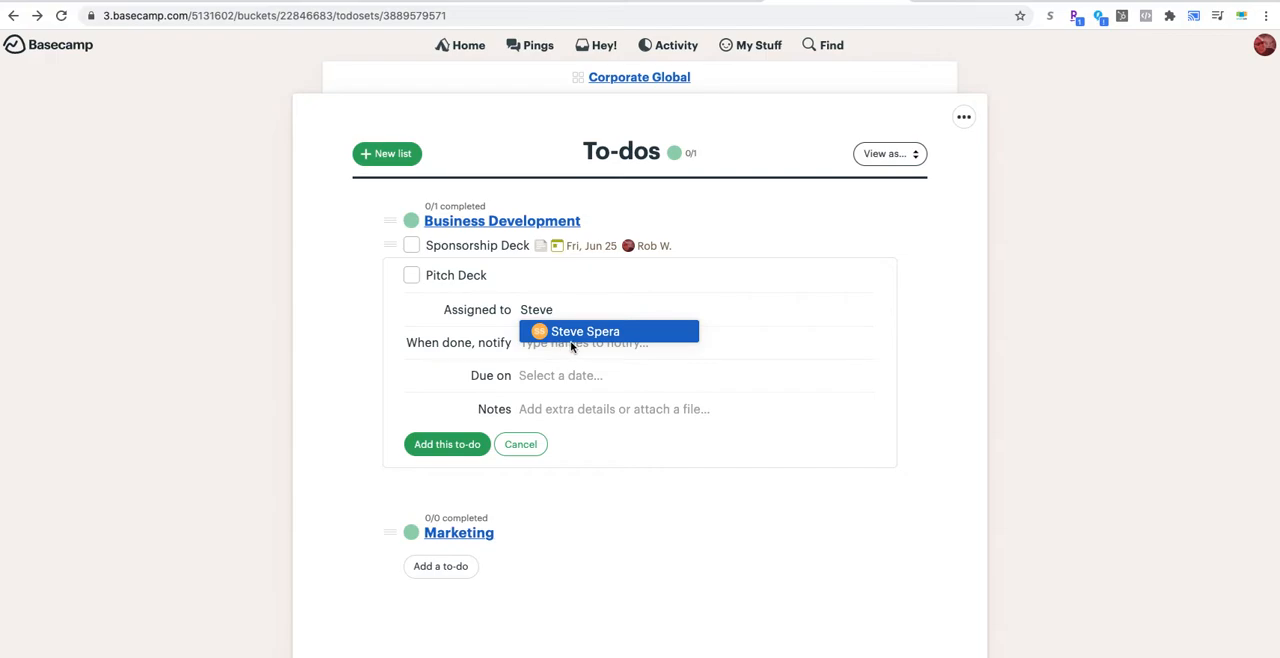
left_click(572, 340)
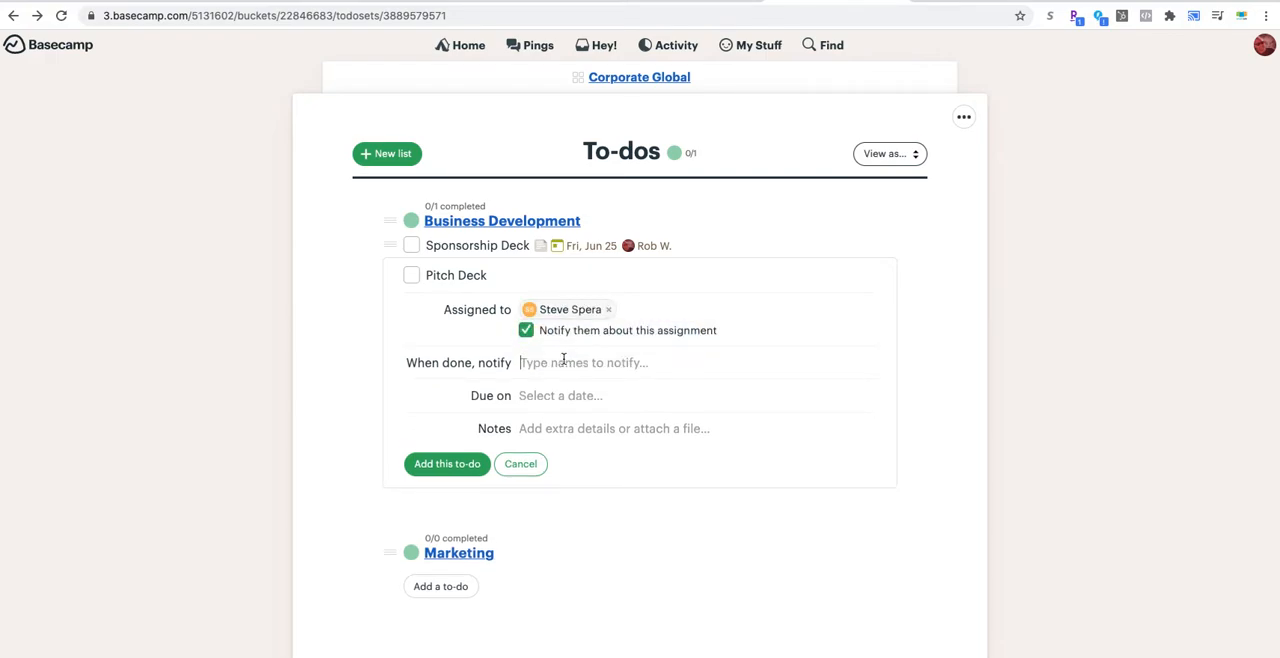
Step: Choose the person to notify when Pitch Deck is done and set its due date to Fri, Jun 25, 2021
type("Rob")
left_click(579, 381)
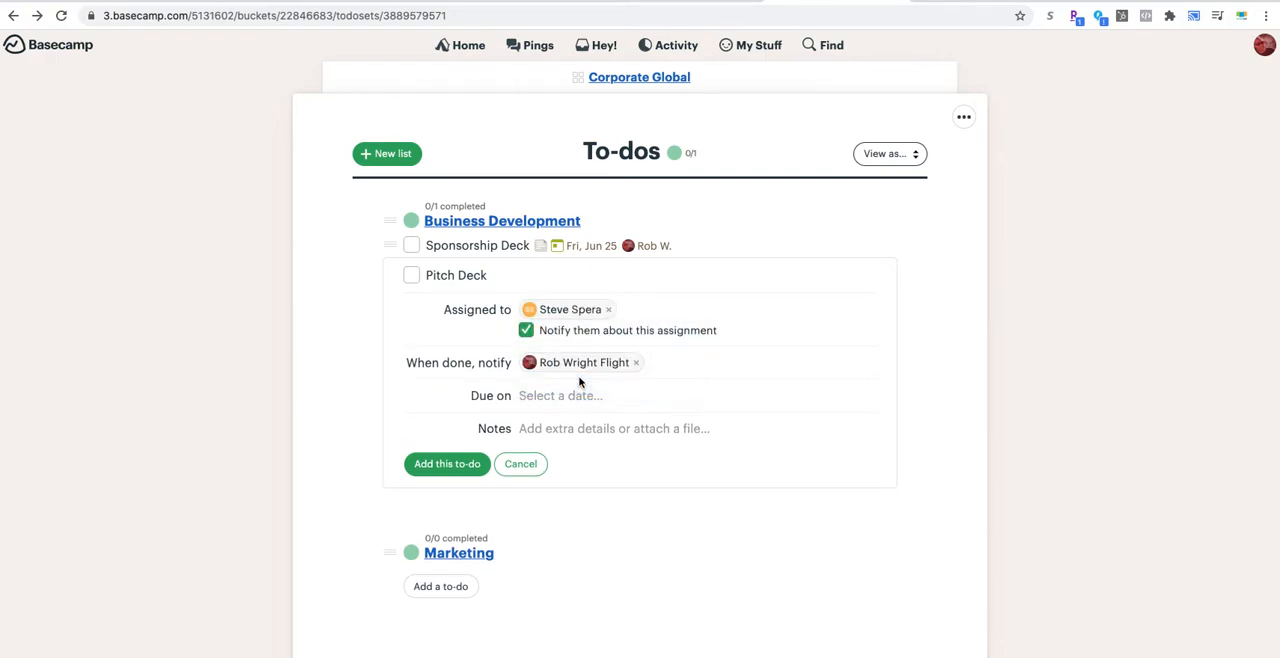
left_click(575, 396)
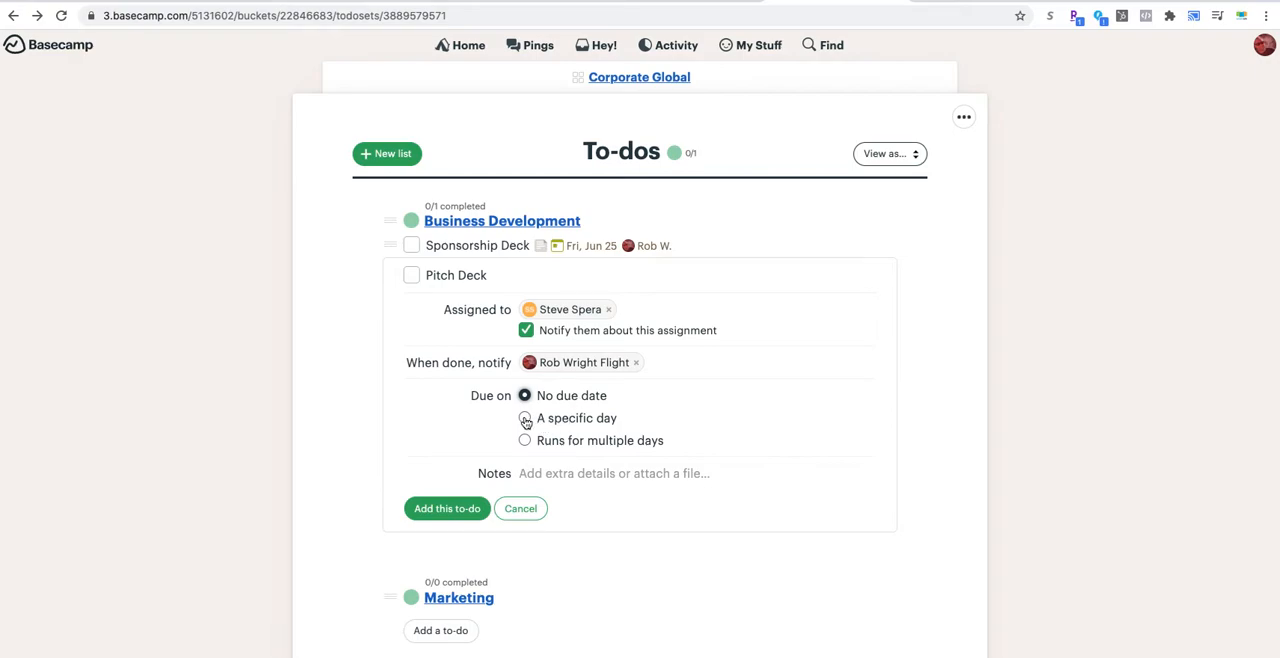
left_click(525, 419)
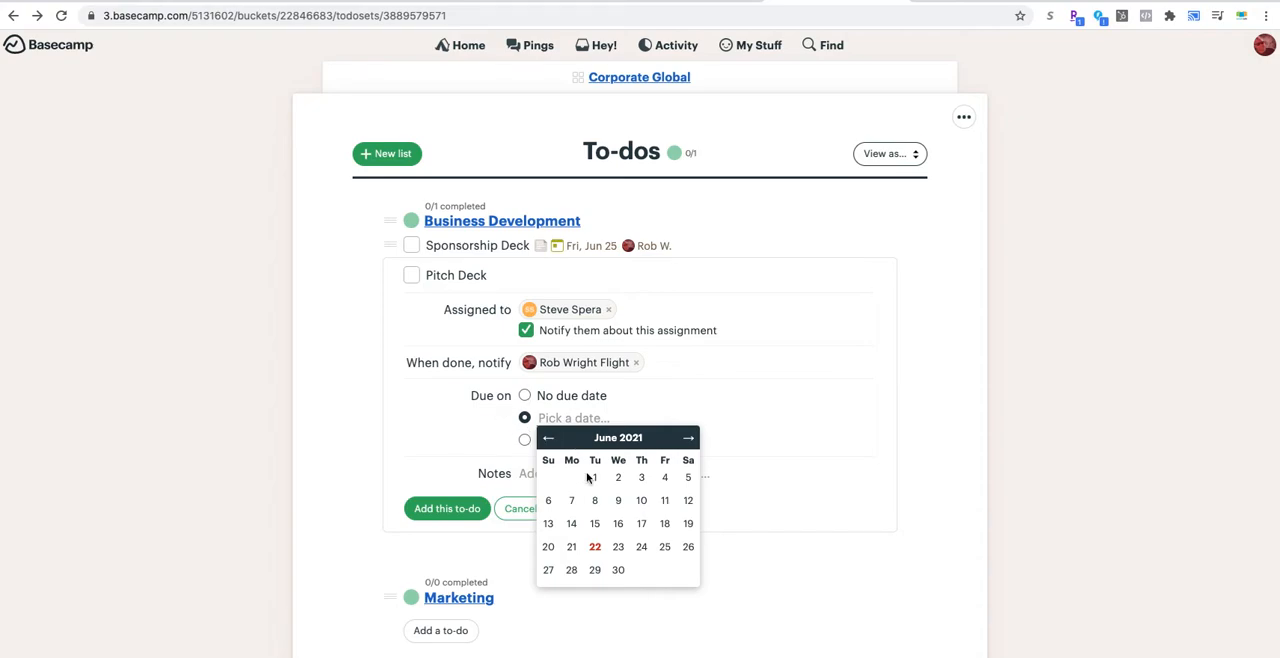
left_click(665, 547)
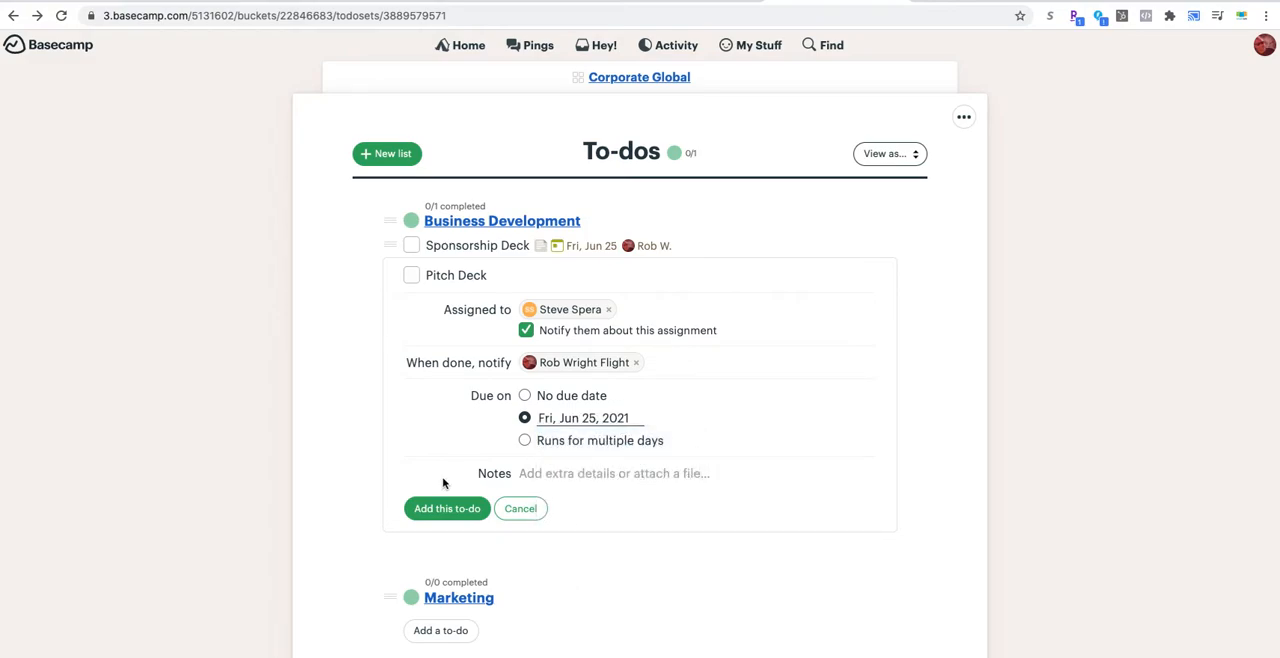
Step: Copy the web address of the Basecamp 3 - Intro & Overview video on YouTube and paste it into the Pitch Deck notes in Basecamp
left_click(554, 470)
scroll(494, 567, "down", 2)
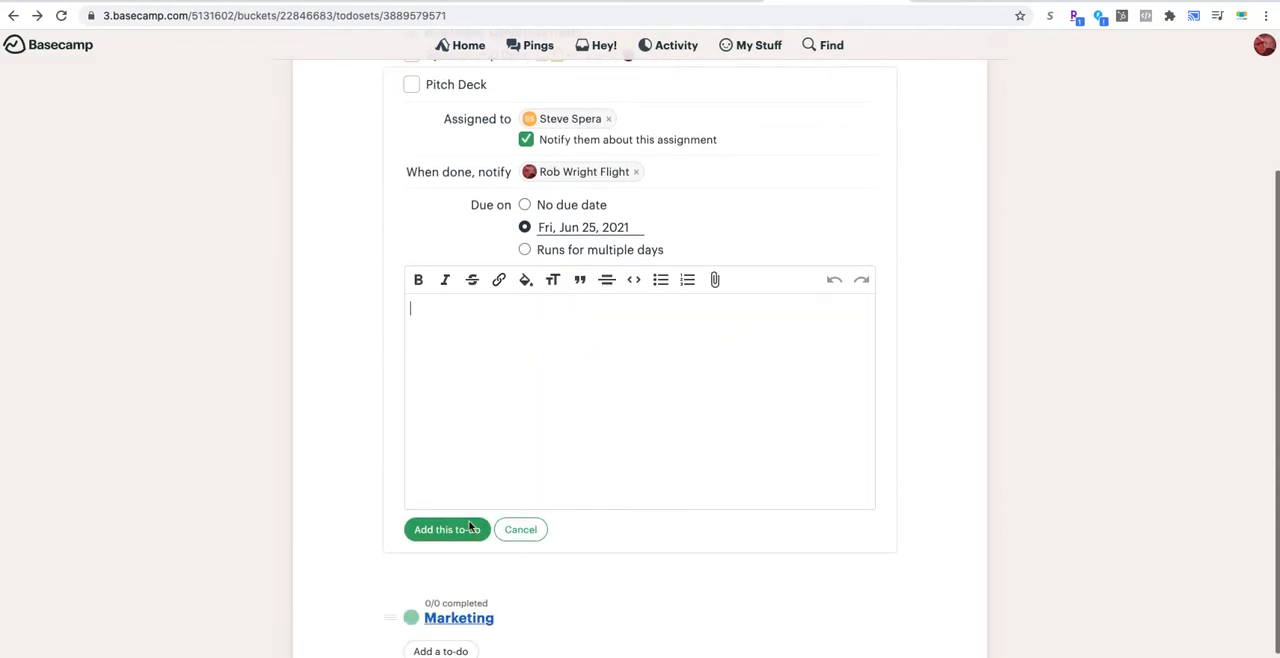
scroll(503, 383, "up", 1)
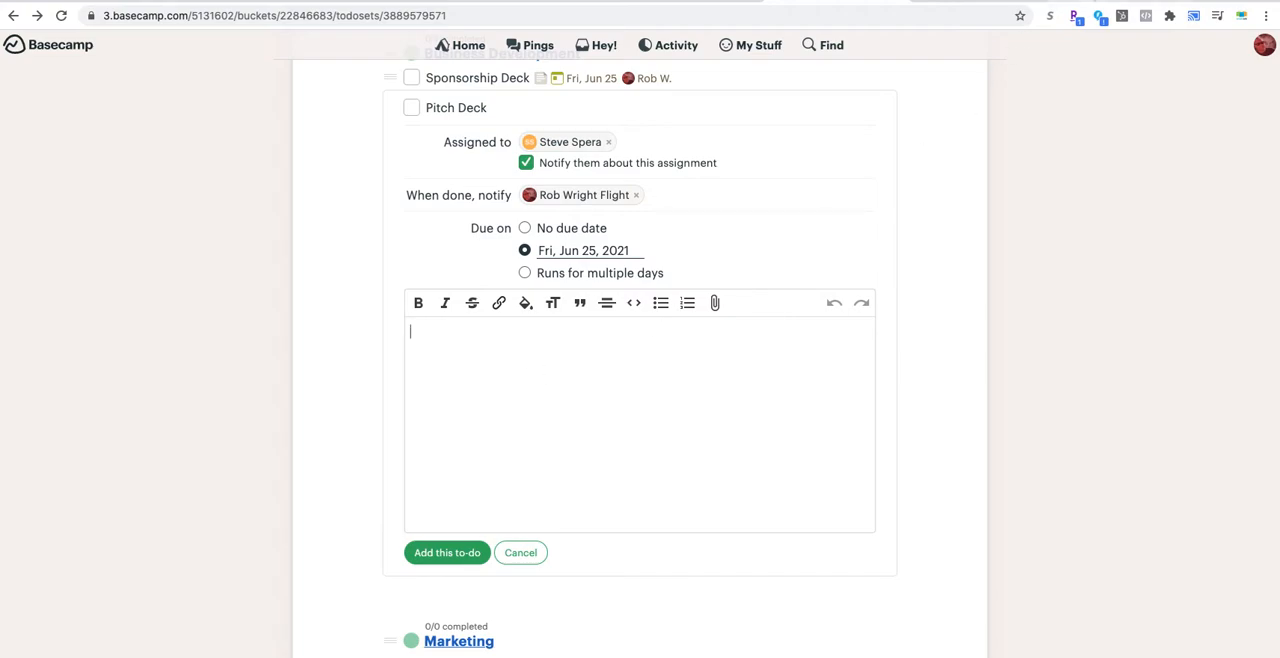
left_click(1091, 2)
left_click(291, 18)
key("ctrl+c")
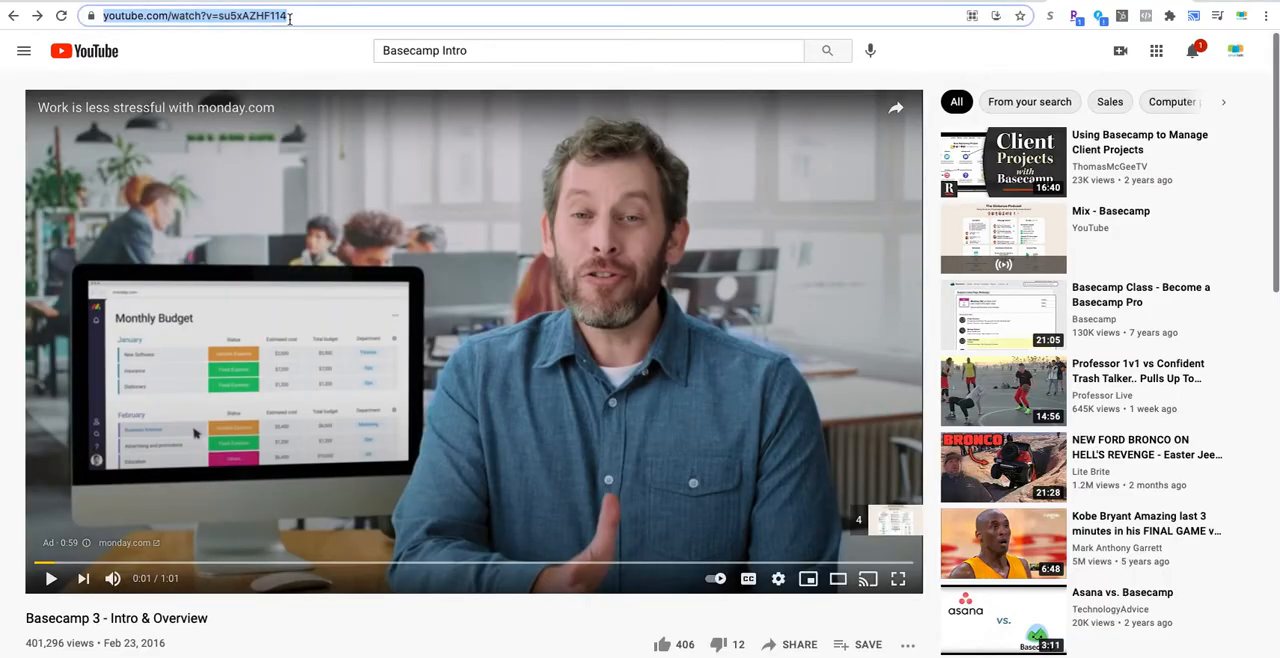
type("a")
left_click(61, 15)
left_click(140, 16)
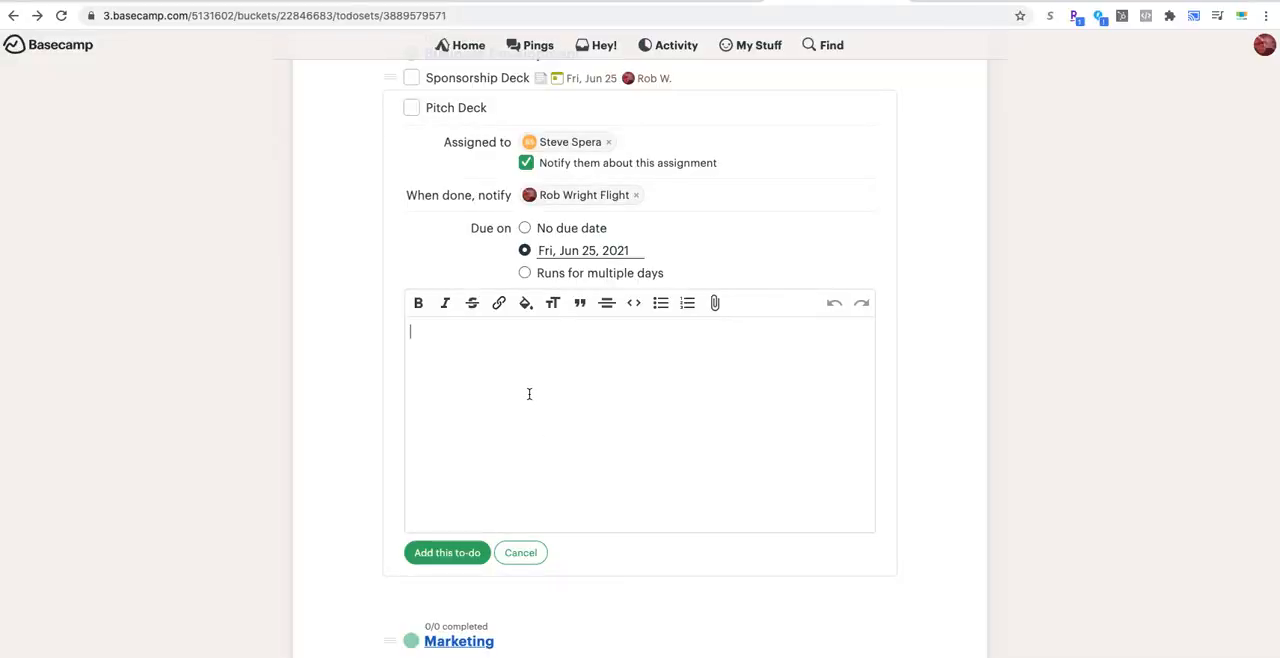
key("ctrl+v")
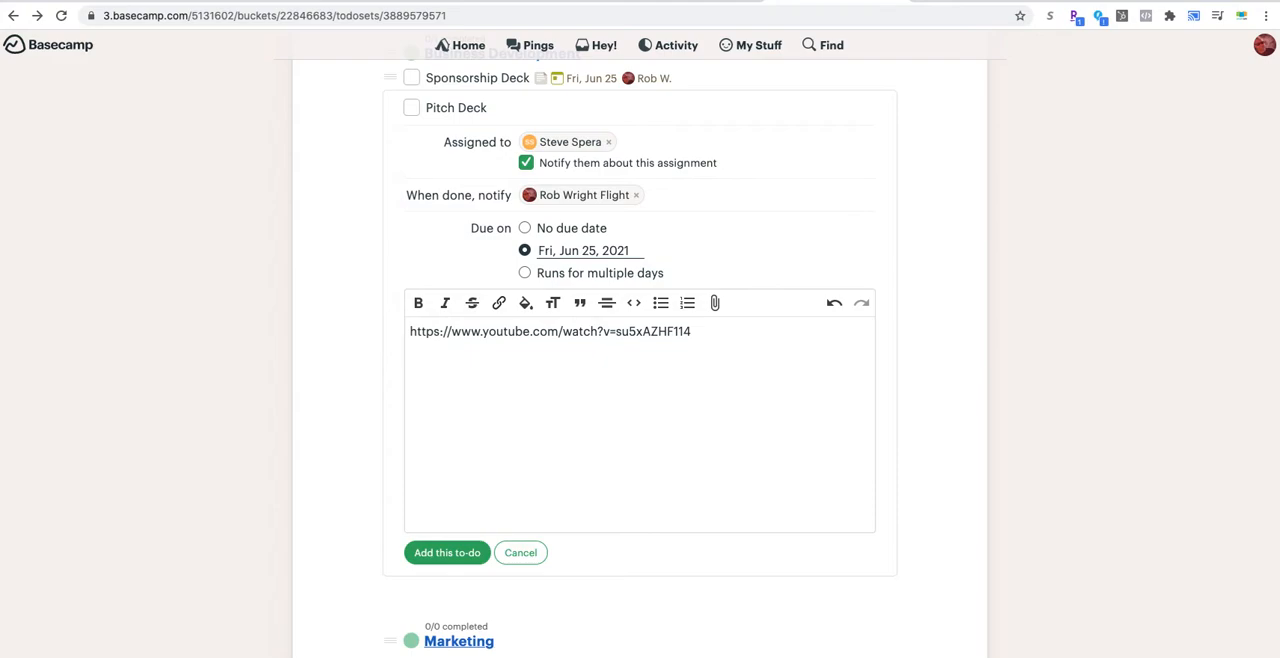
Step: Replace the pasted address with the text "Click this link" and hyperlink "this link" to the YouTube video
left_click_drag(688, 330, 403, 331)
type("Th")
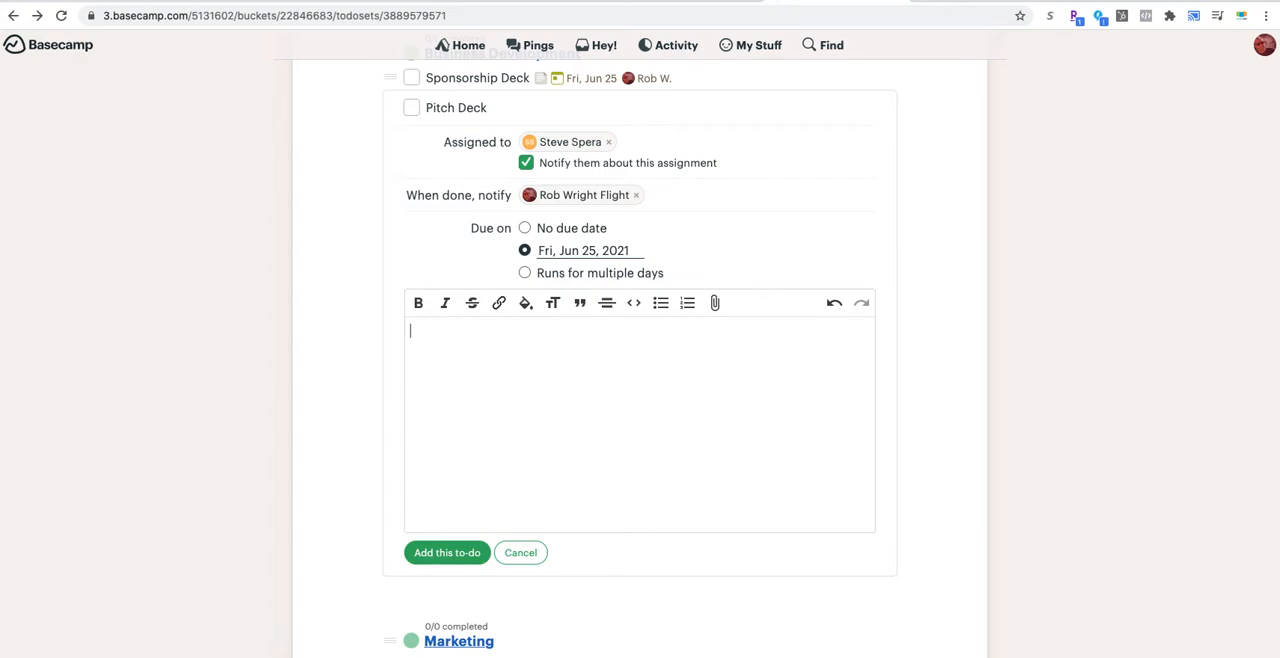
type("ck this link")
left_click_drag(500, 338, 440, 331)
left_click(499, 303)
key("ctrl+v")
left_click(782, 345)
left_click(523, 329)
Step: Attach the video file Rotation .mov from Downloads to the Pitch Deck notes
scroll(534, 366, "up", 1)
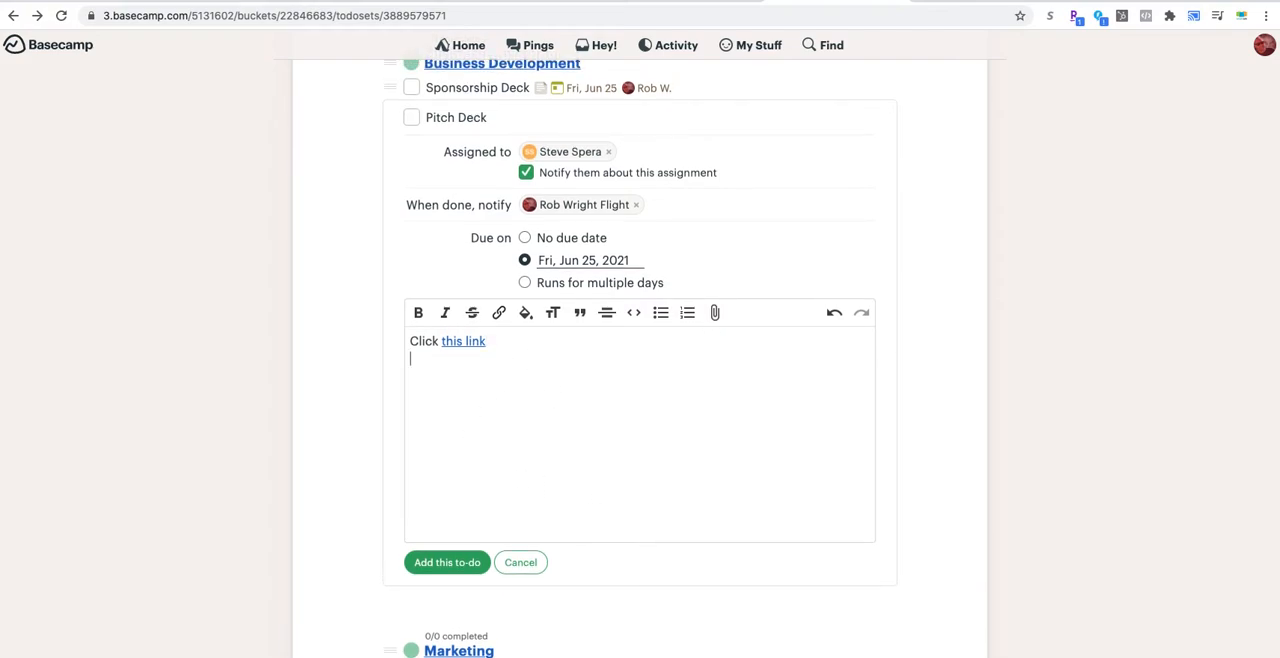
left_click(719, 316)
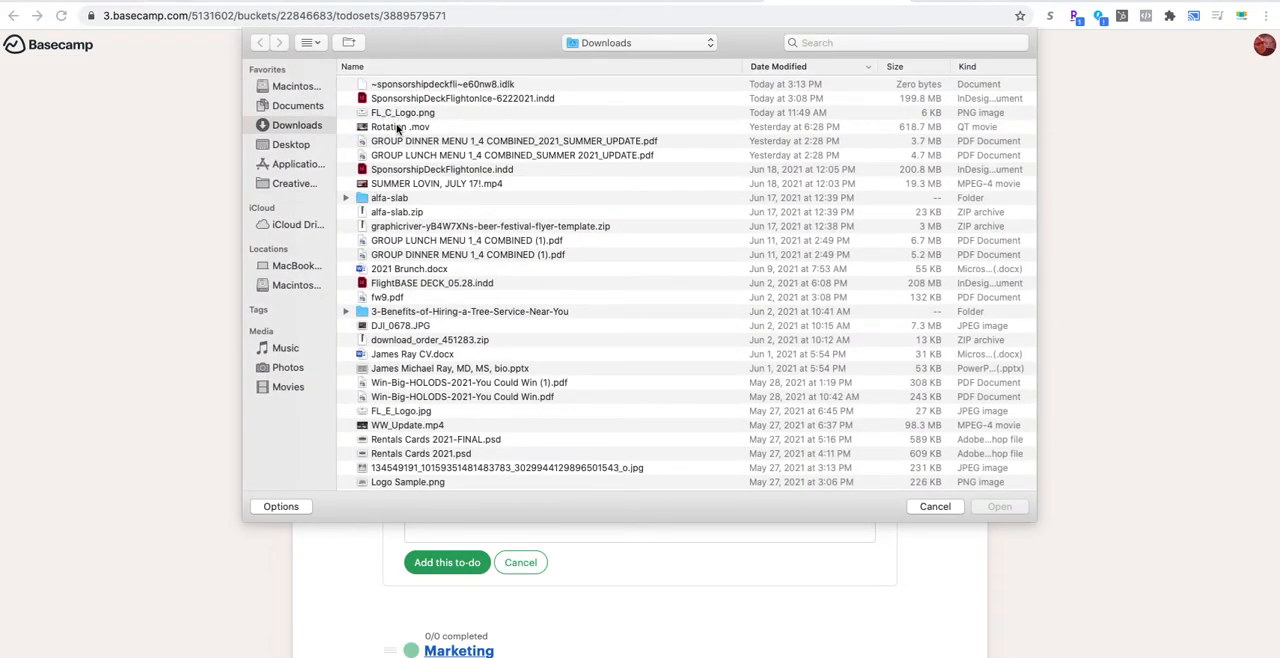
left_click(398, 128)
left_click(410, 170)
left_click(397, 128)
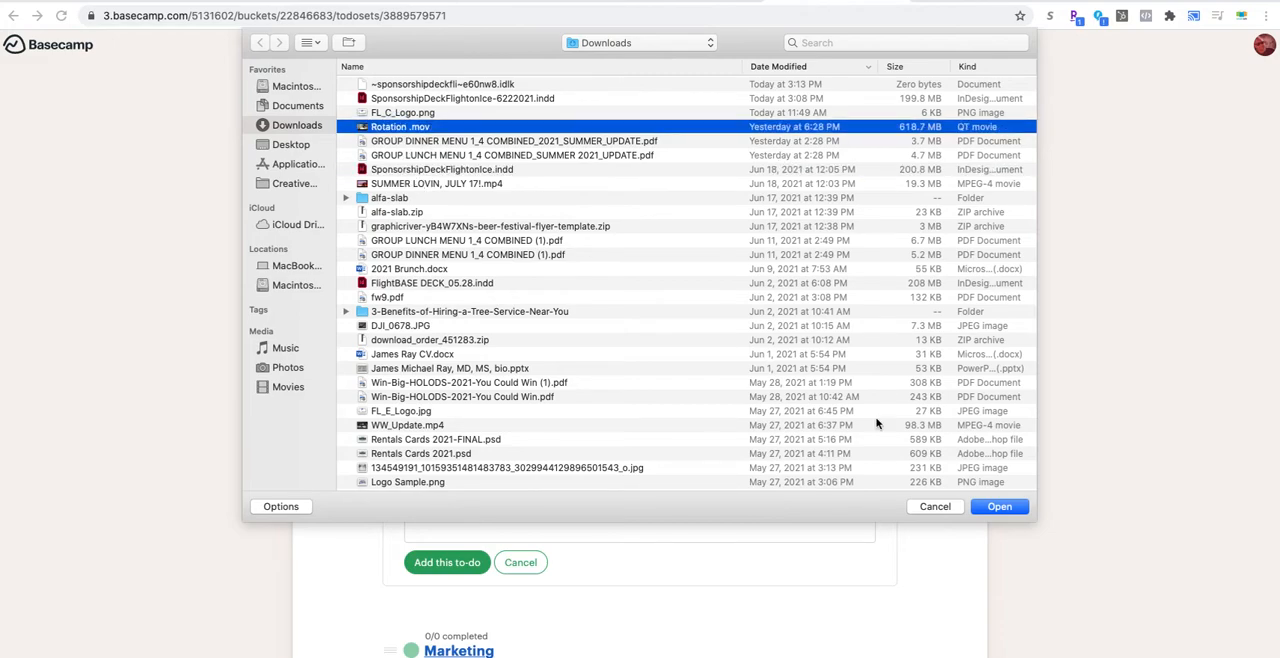
left_click(998, 507)
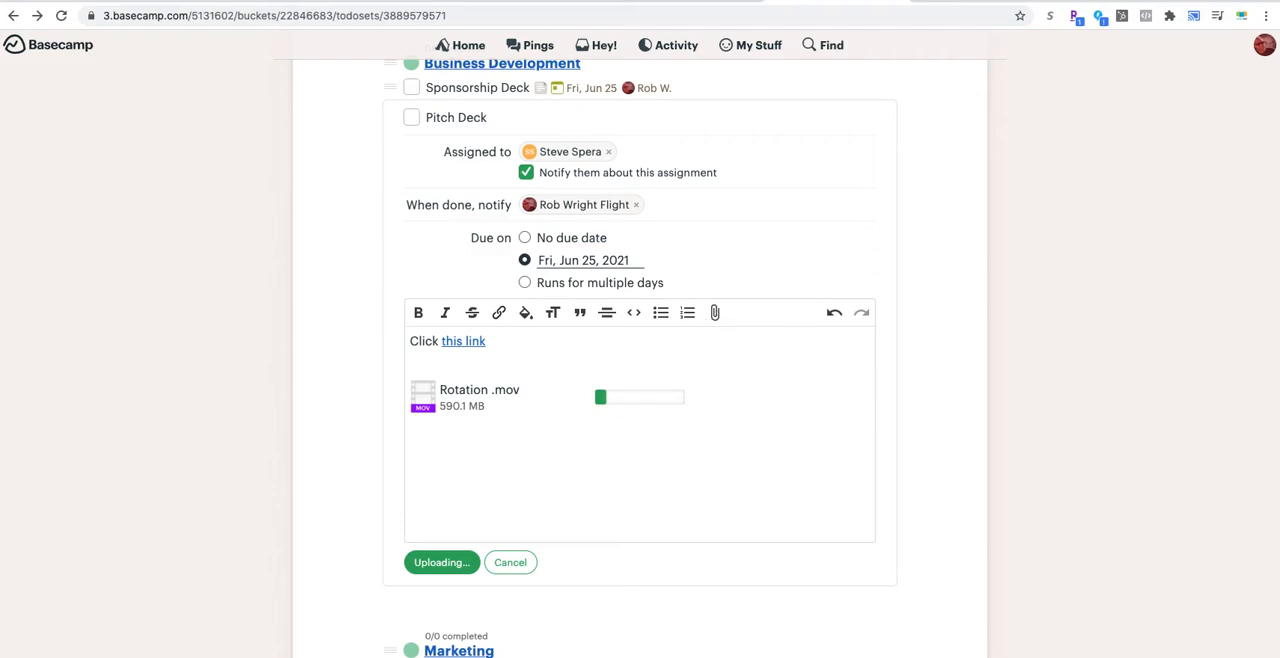
Step: Switch to Google Drive, check the Video folder in Renault's Marketing folder, and open the Photos folder beside it
left_click(264, 1)
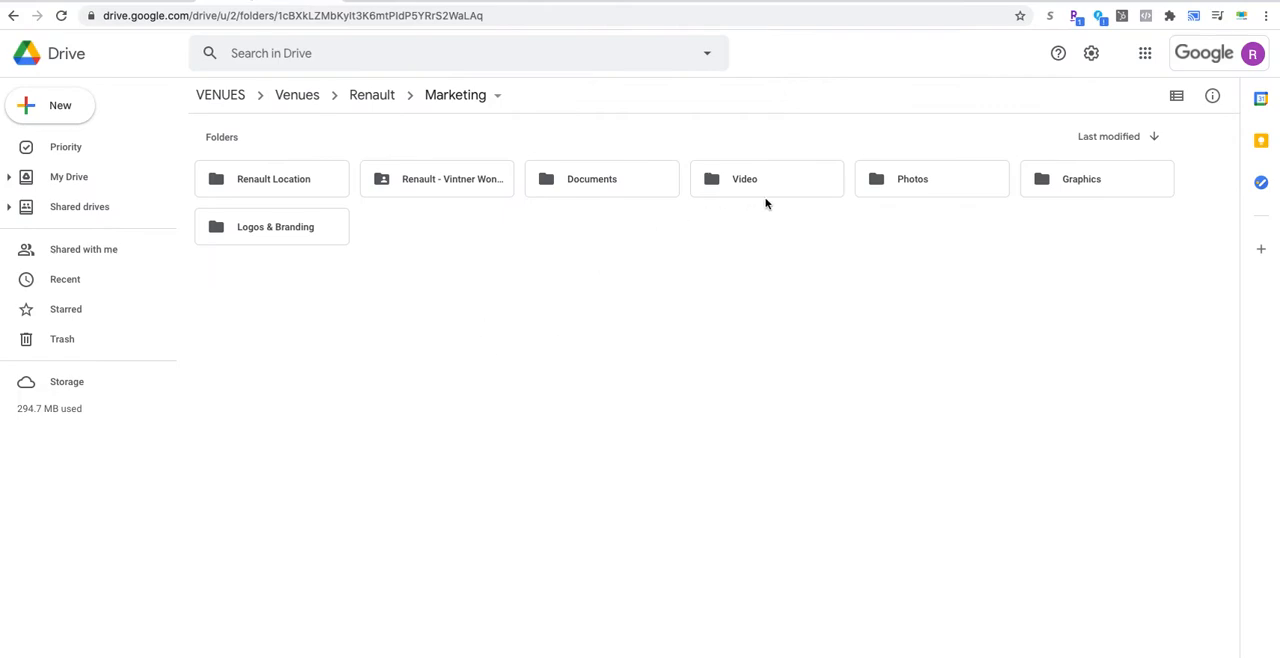
double_click(768, 189)
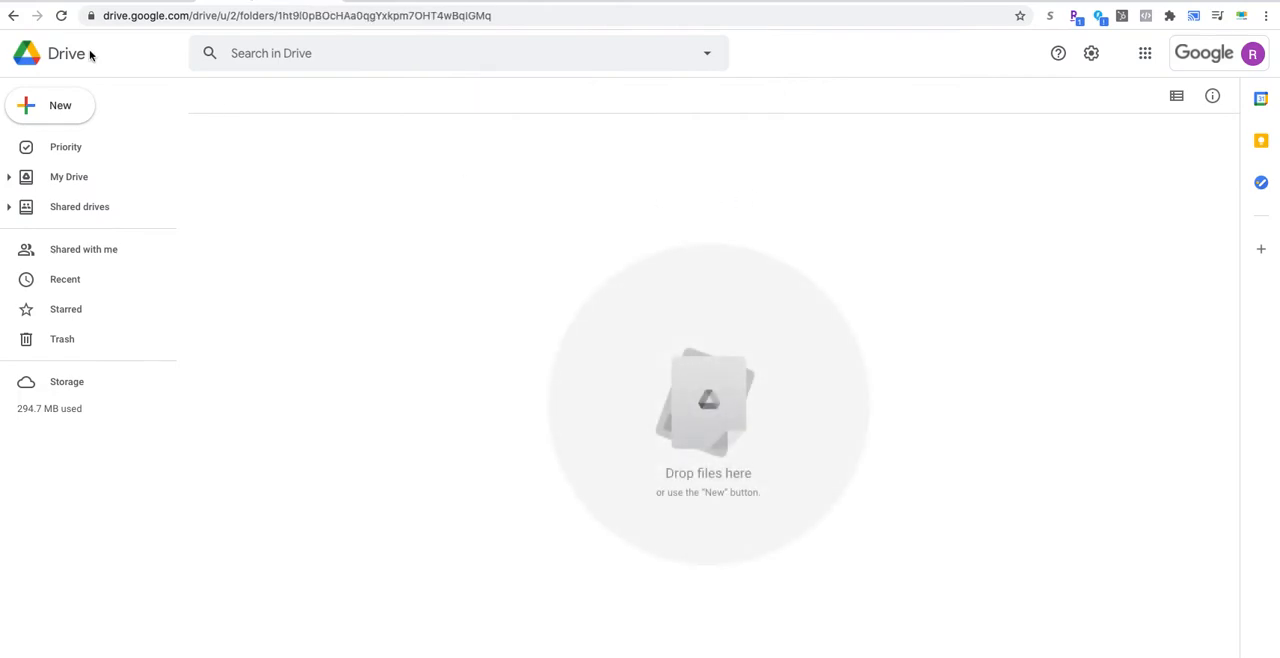
left_click(13, 15)
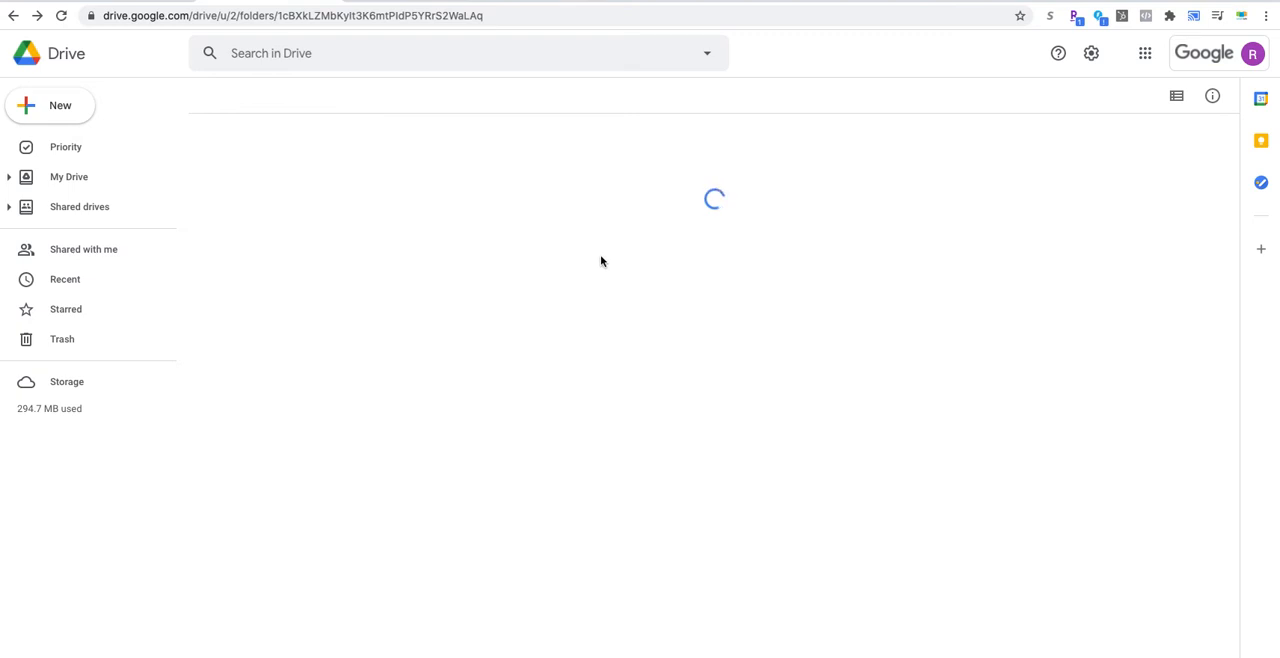
left_click(897, 190)
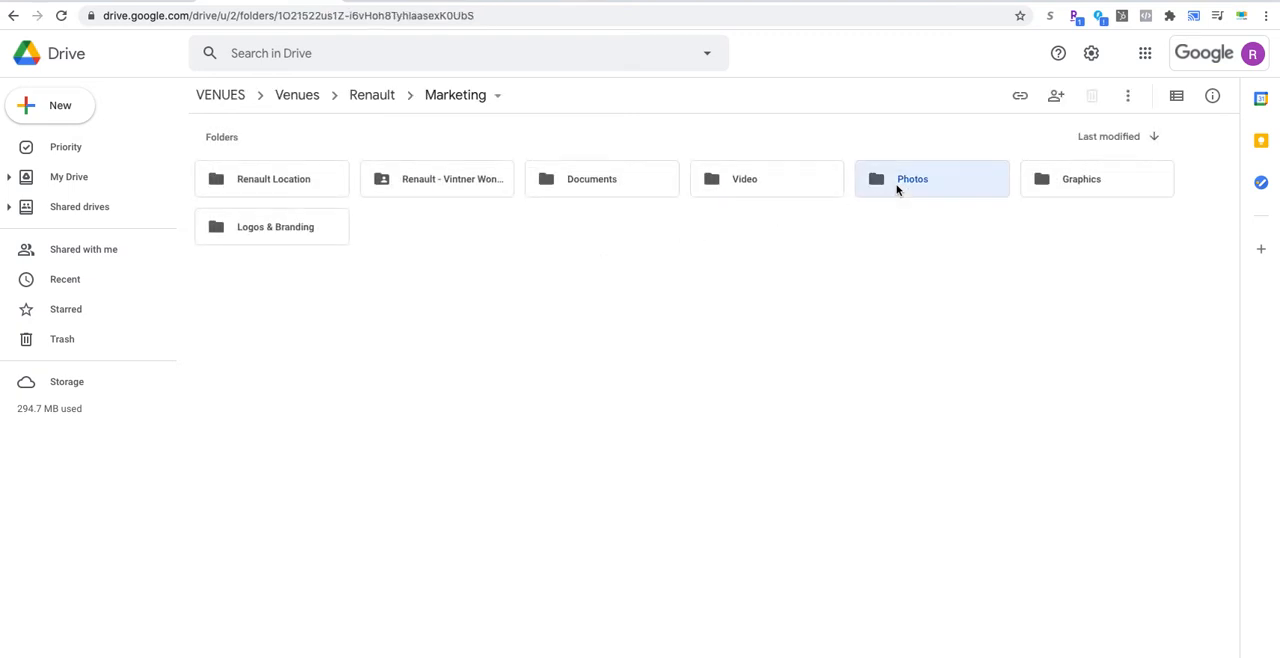
double_click(897, 190)
Step: Review the link access options for the photo DJI_0722.JPG and copy its sharing link
left_click(290, 218)
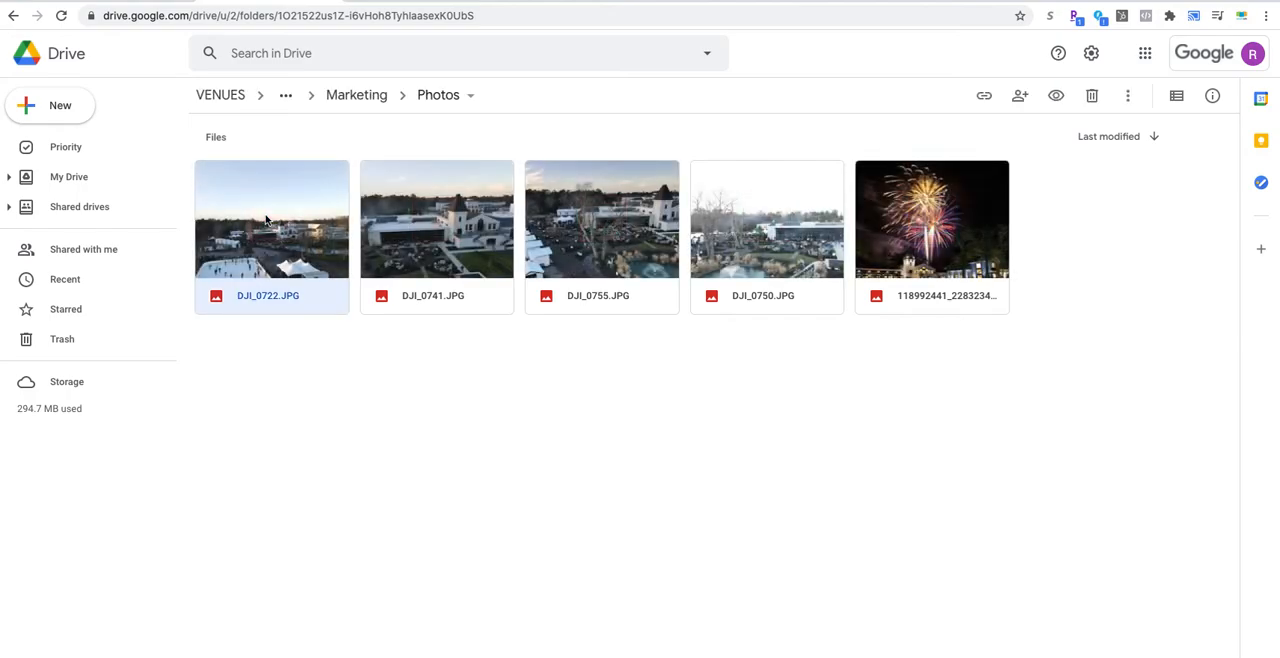
left_click(266, 219)
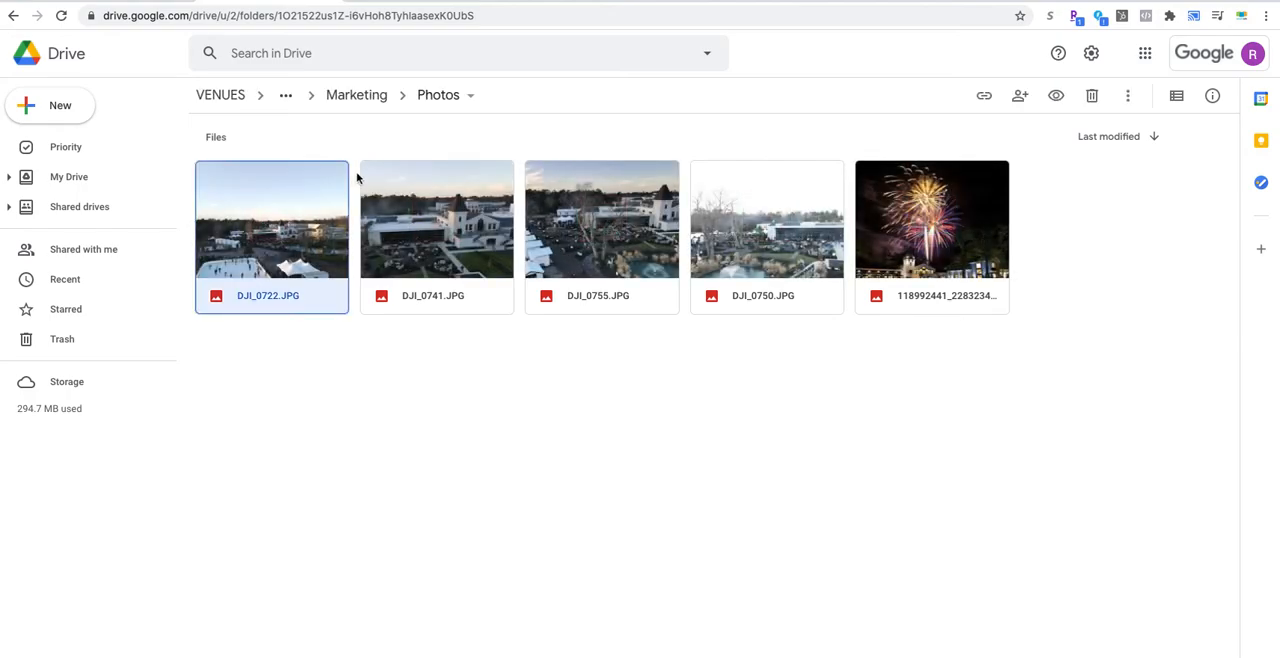
right_click(271, 217)
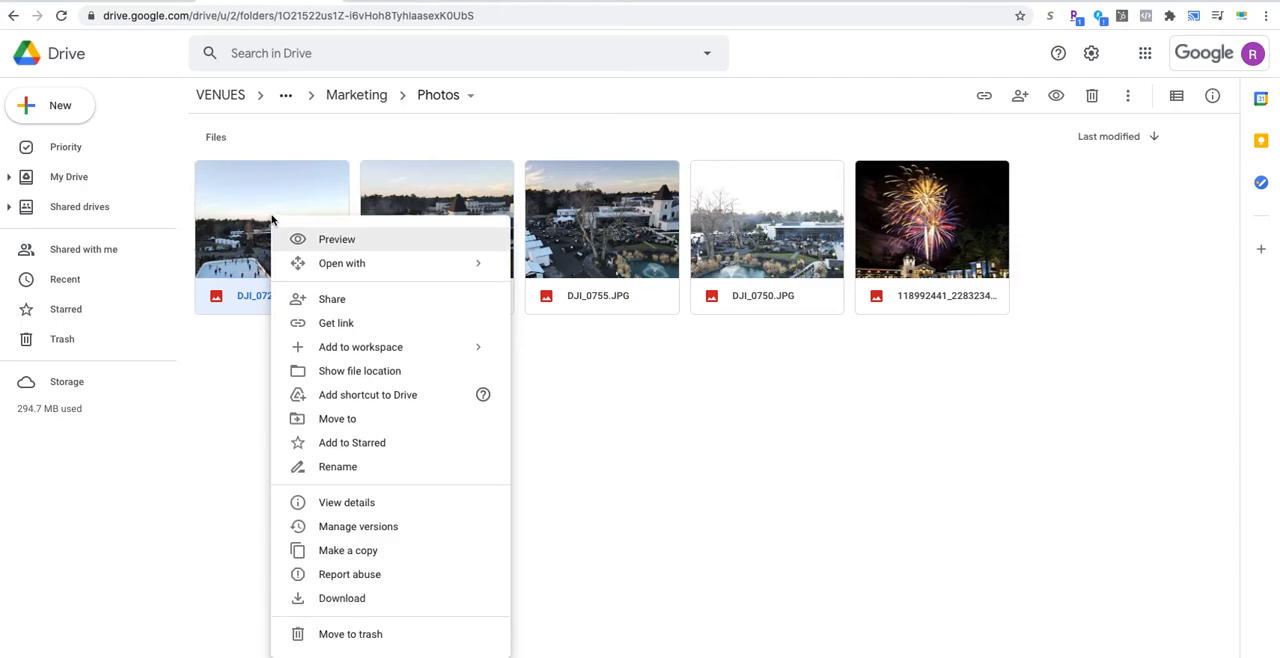
left_click(331, 325)
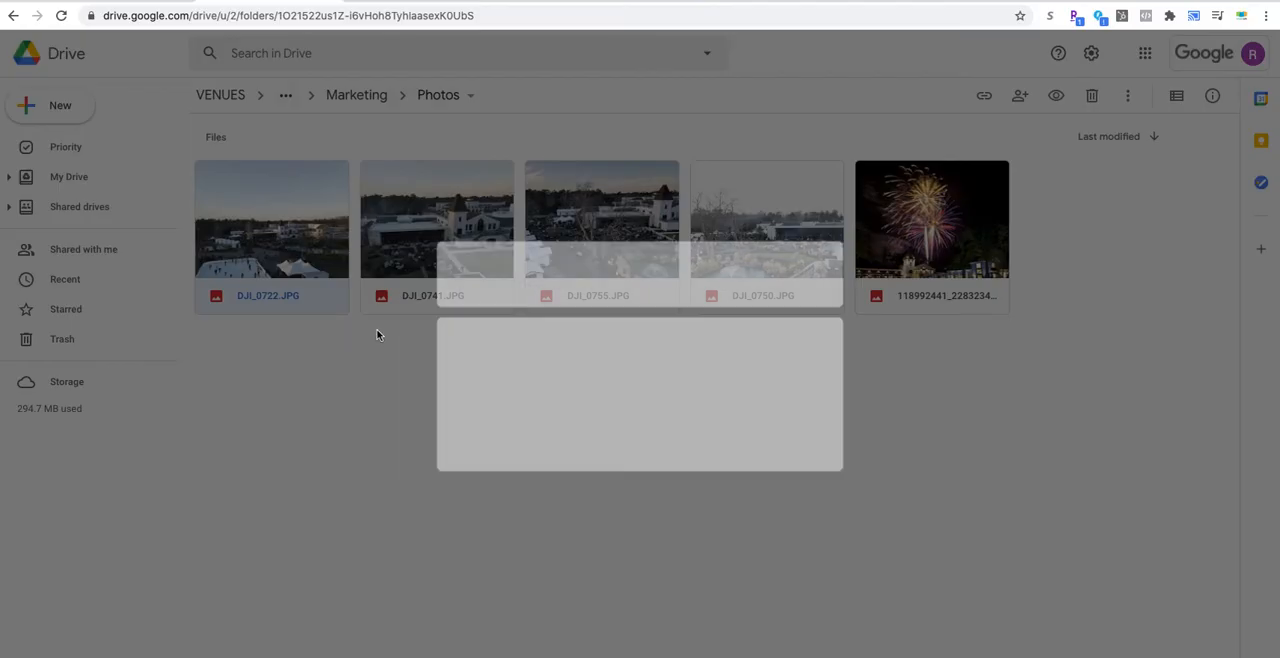
left_click(646, 395)
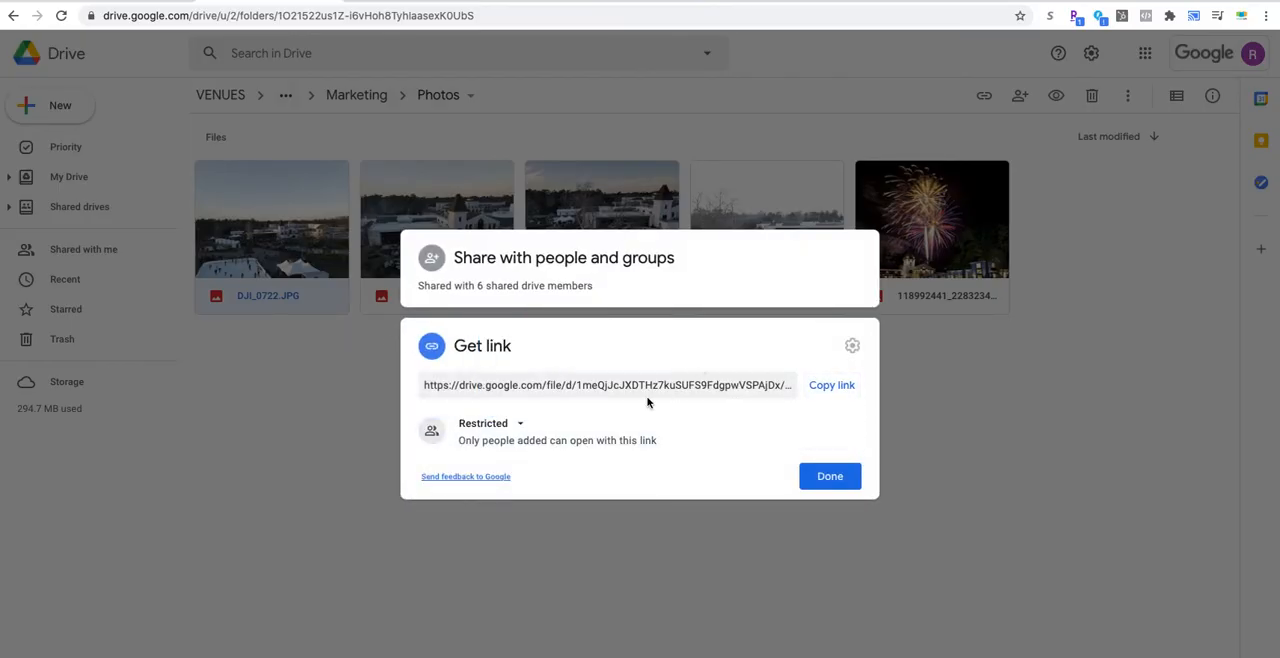
left_click(522, 424)
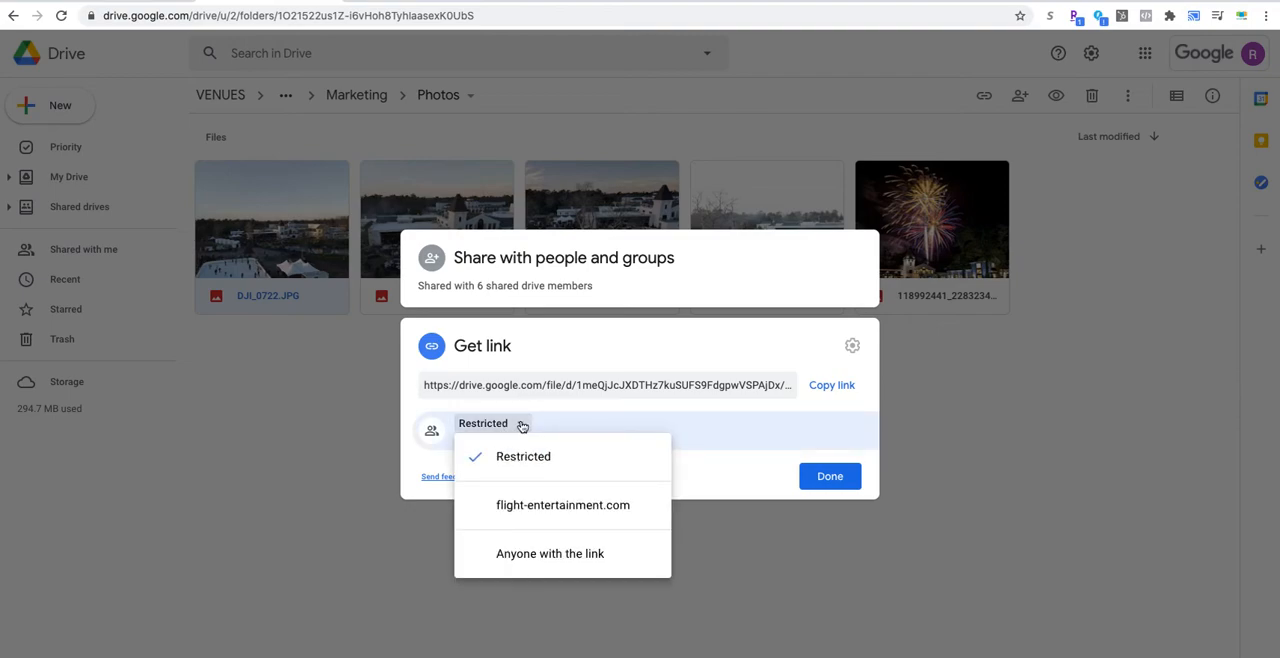
left_click(762, 406)
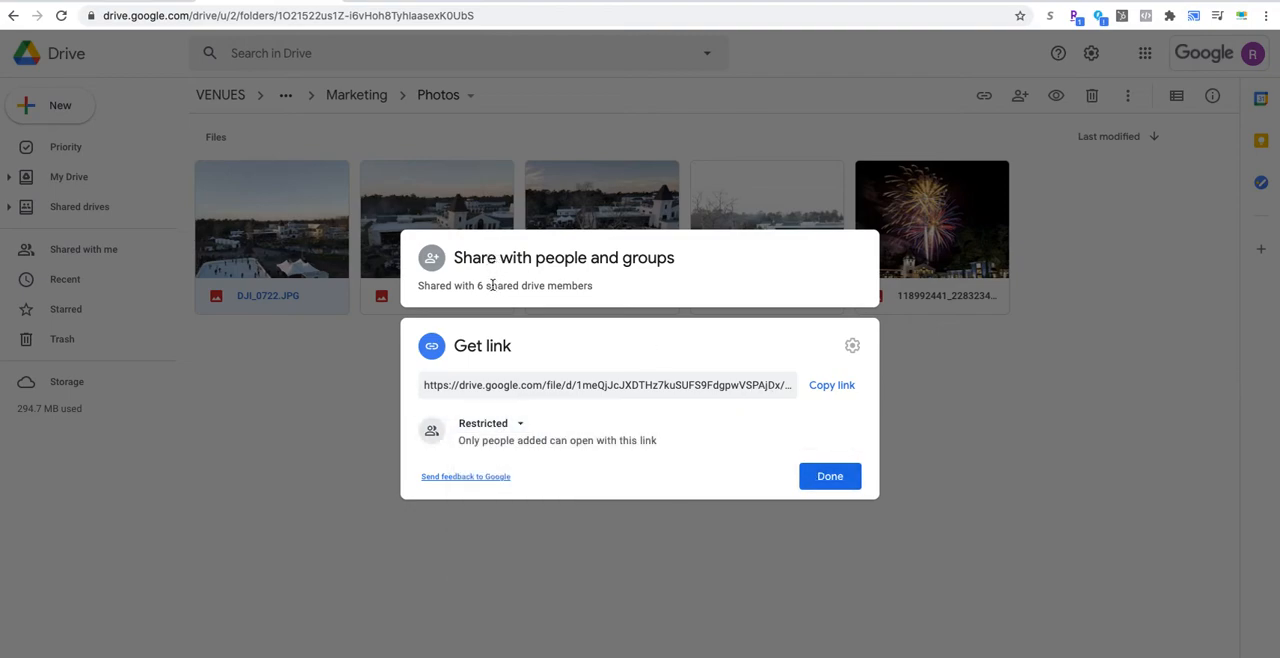
left_click(837, 388)
left_click(830, 476)
Step: Switch back to Basecamp and add the line "Here's a photo I want to use" below the first link in the notes
left_click(792, 2)
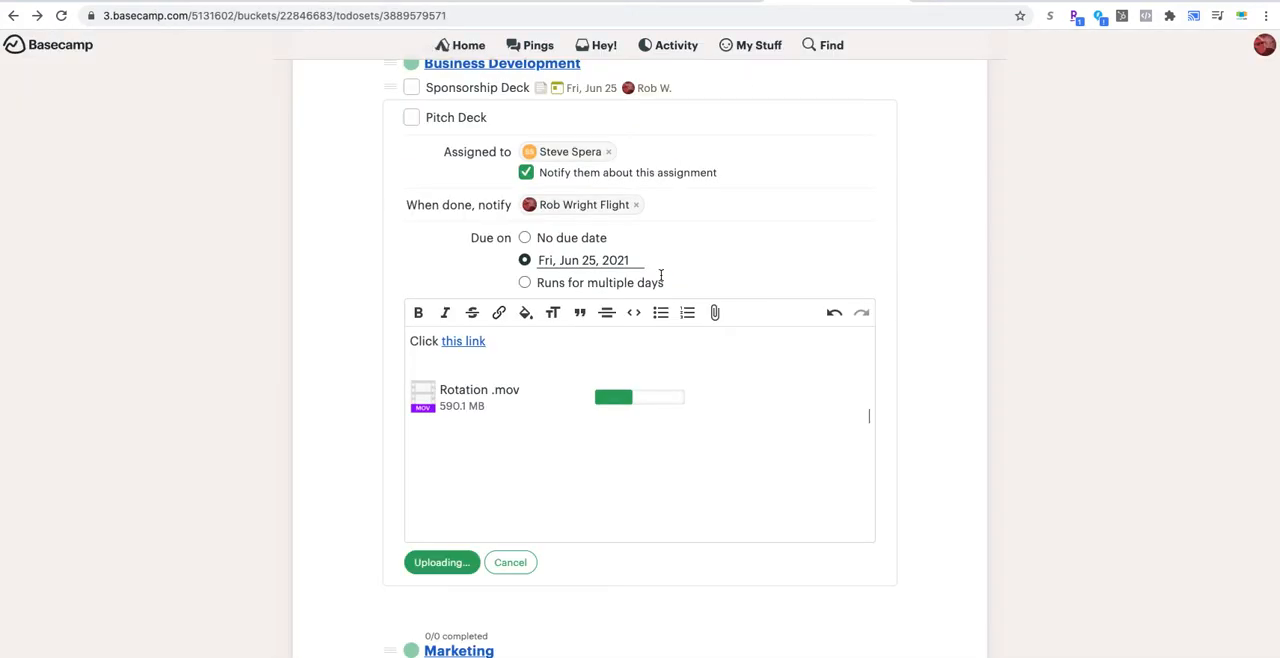
left_click(550, 347)
key("Return")
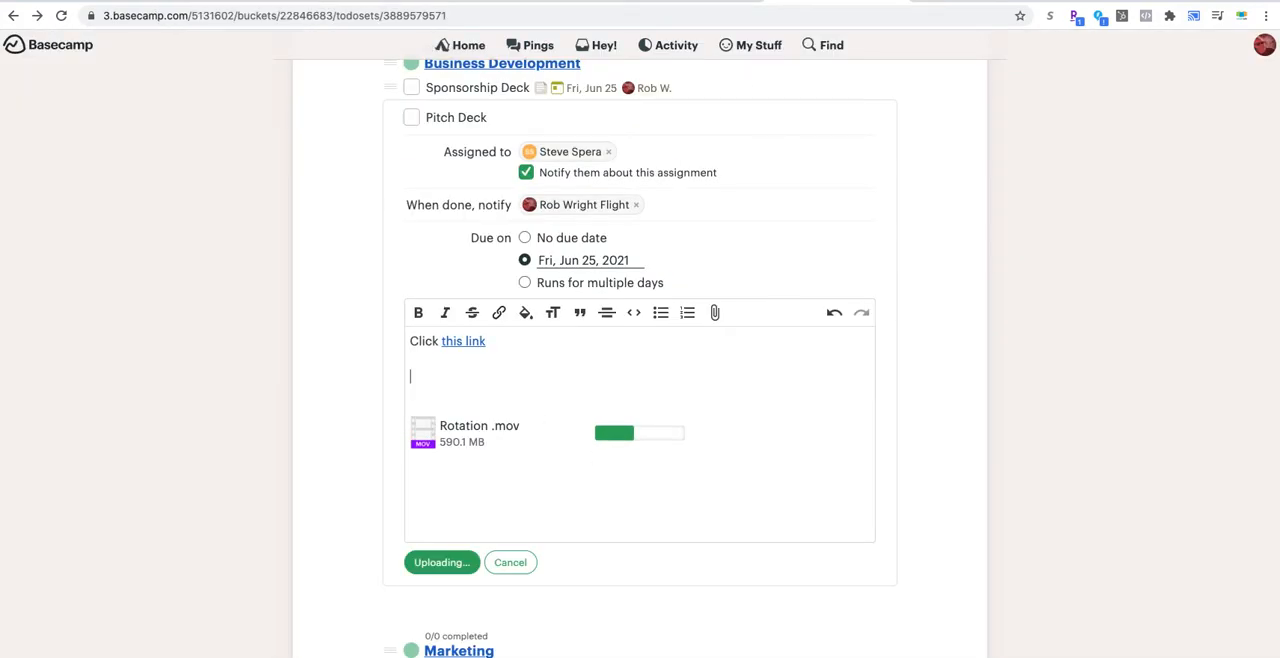
type("Here's a photo I want to use")
Step: Hyperlink the word "photo" in the notes to the copied Google Drive sharing link
double_click(476, 377)
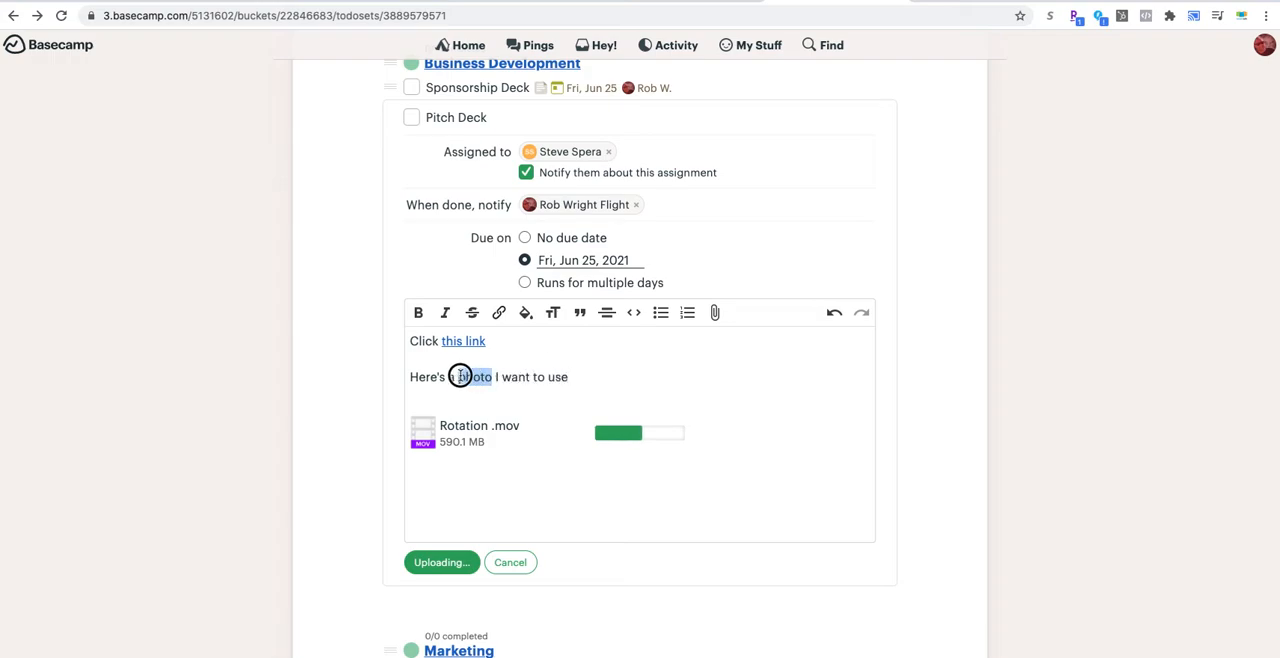
left_click(498, 316)
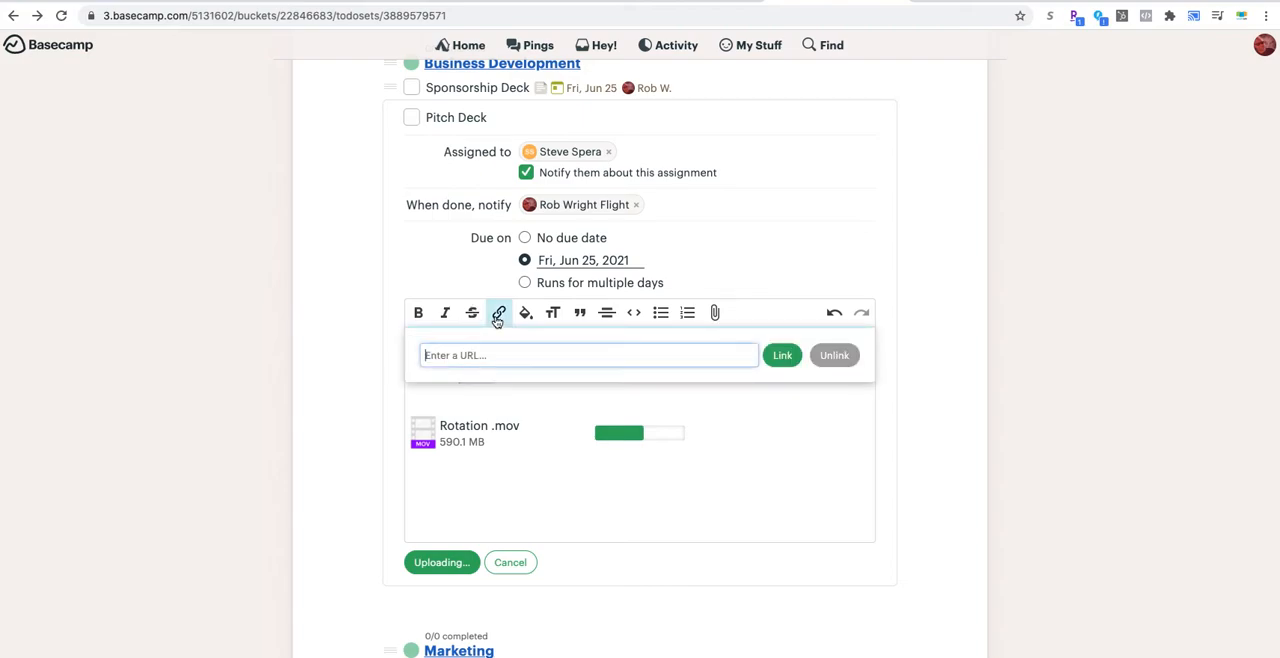
key("super+v")
left_click(780, 358)
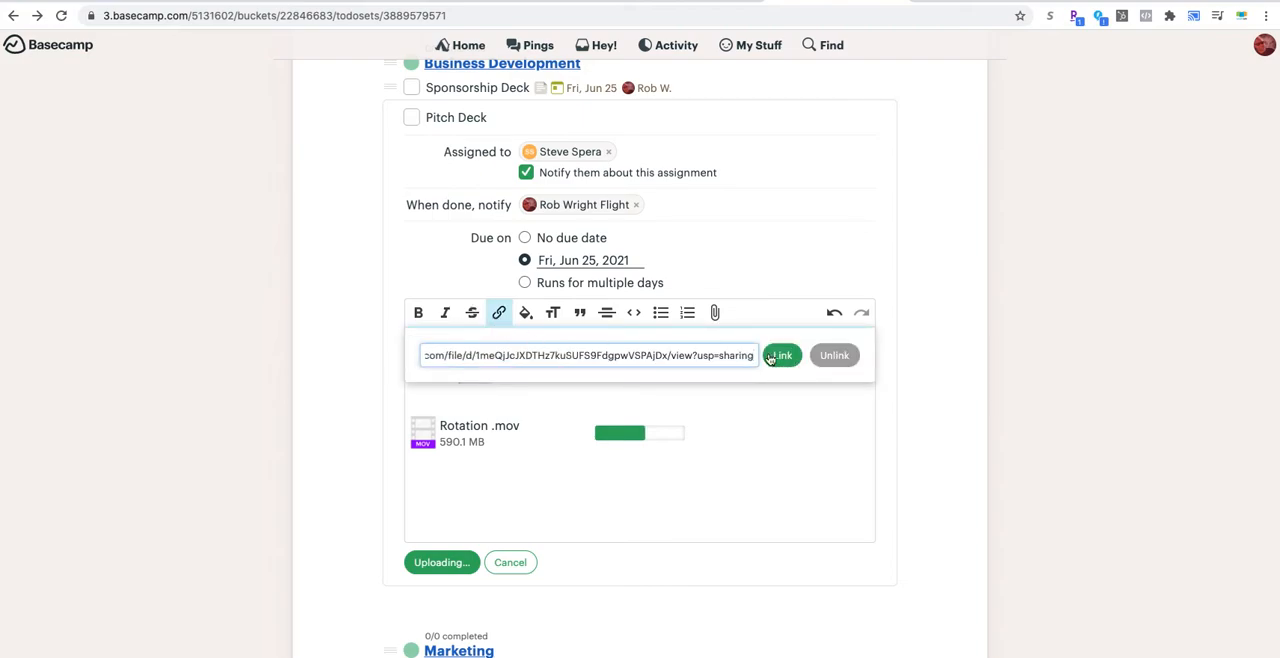
left_click(616, 389)
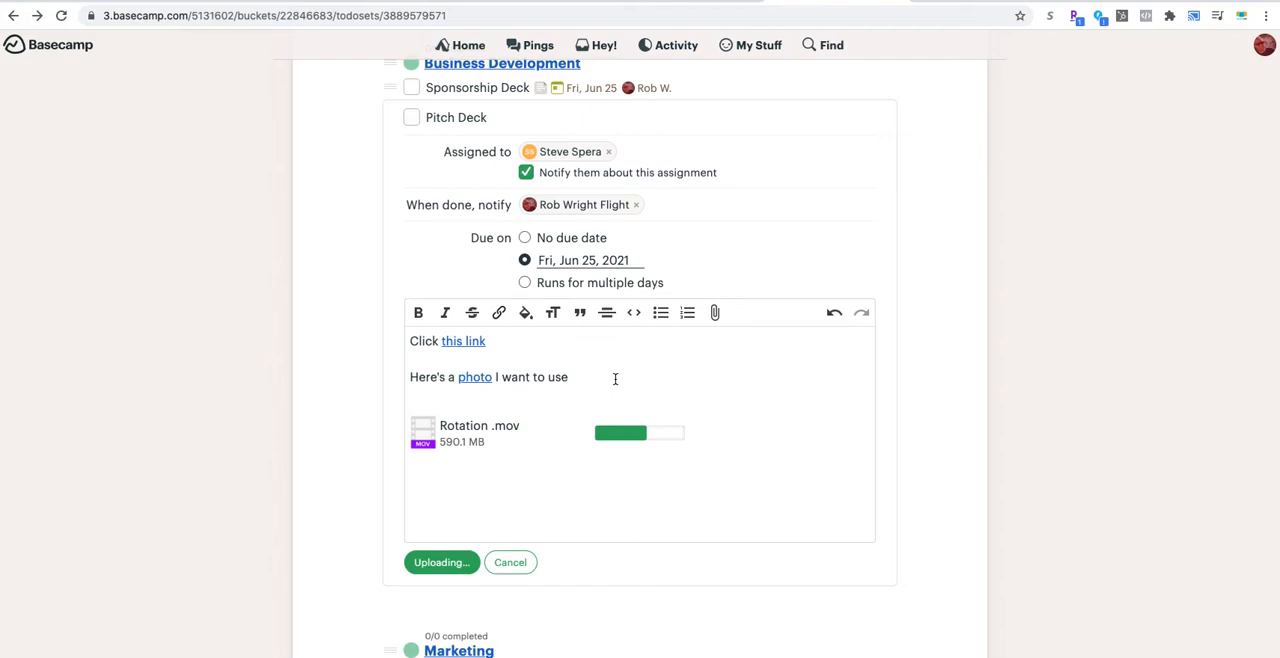
Step: Attach the image FL_C_Logo.png below the photo line in the Pitch Deck notes, and discard the unsaved to-do
key("Return")
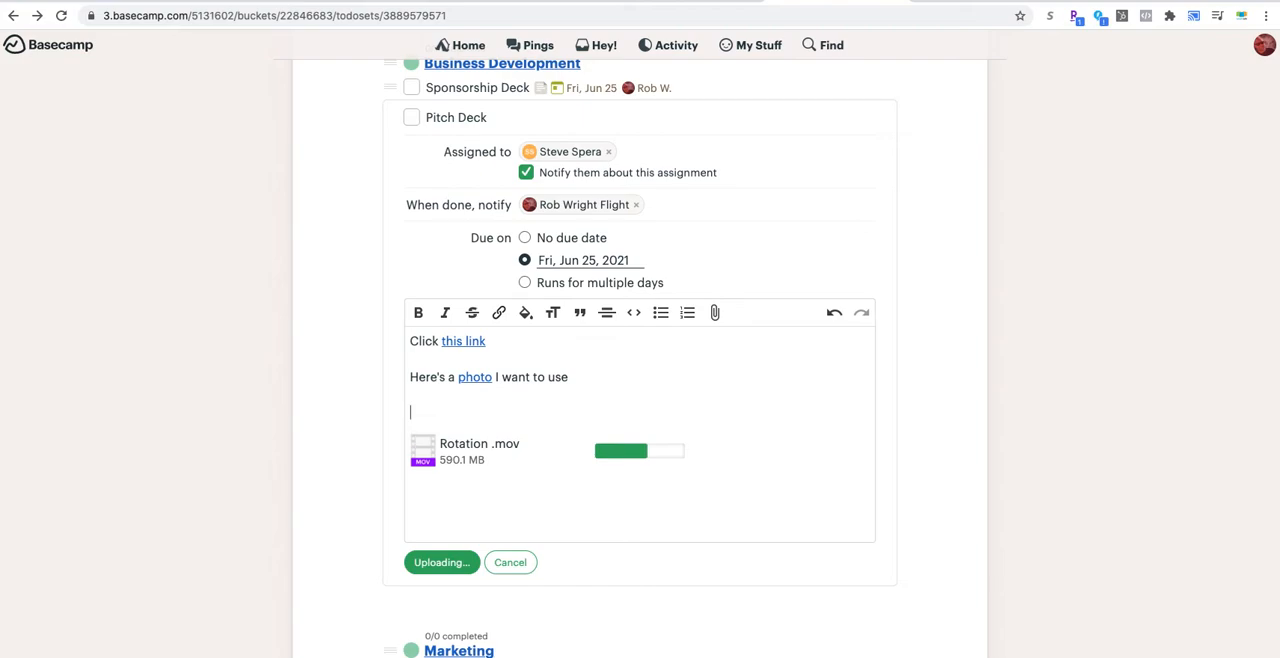
left_click(713, 314)
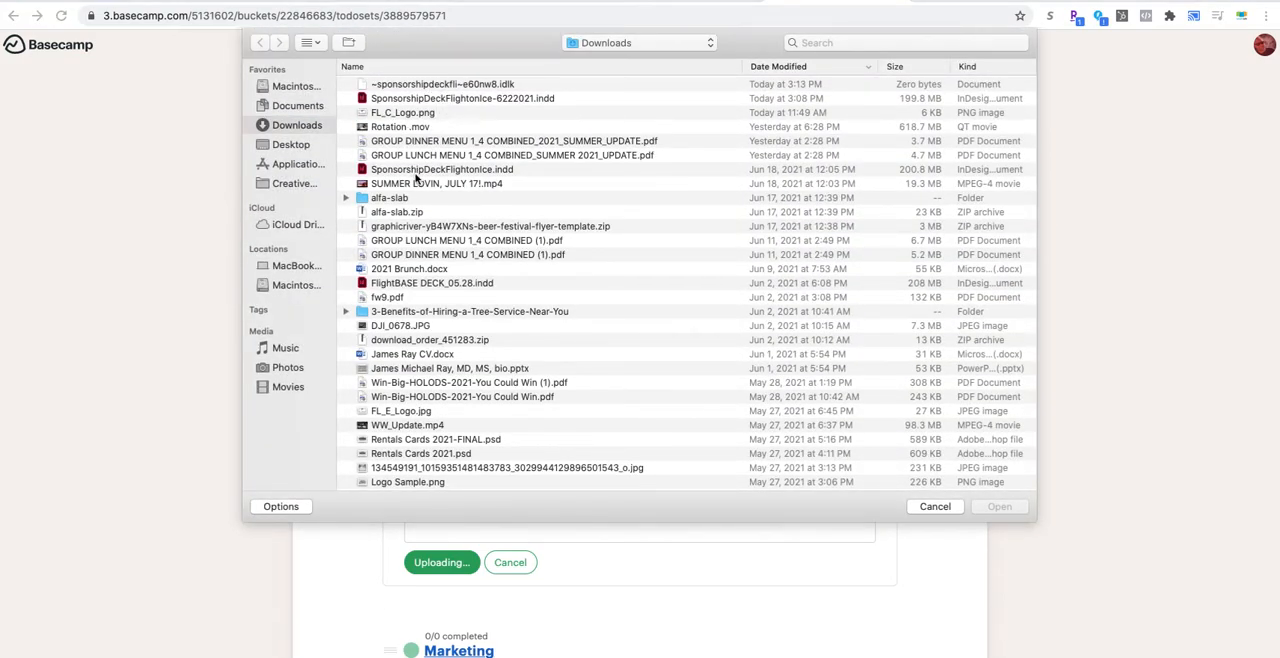
left_click(405, 113)
left_click(995, 506)
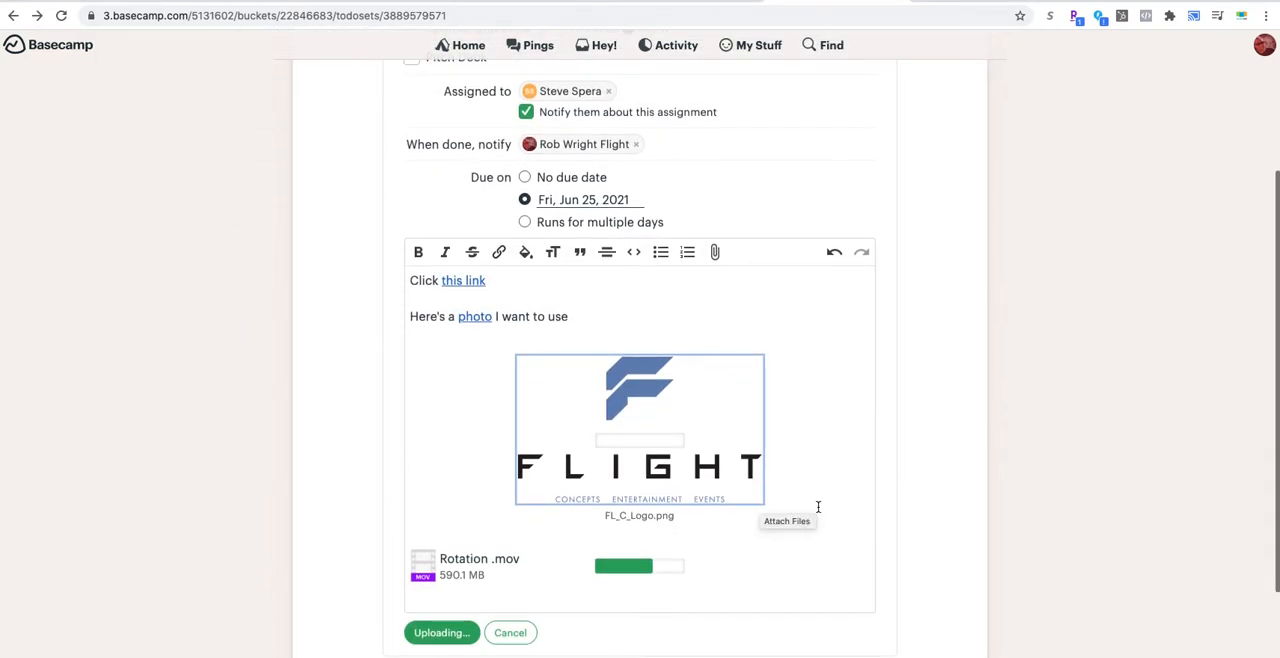
scroll(664, 446, "down", 1)
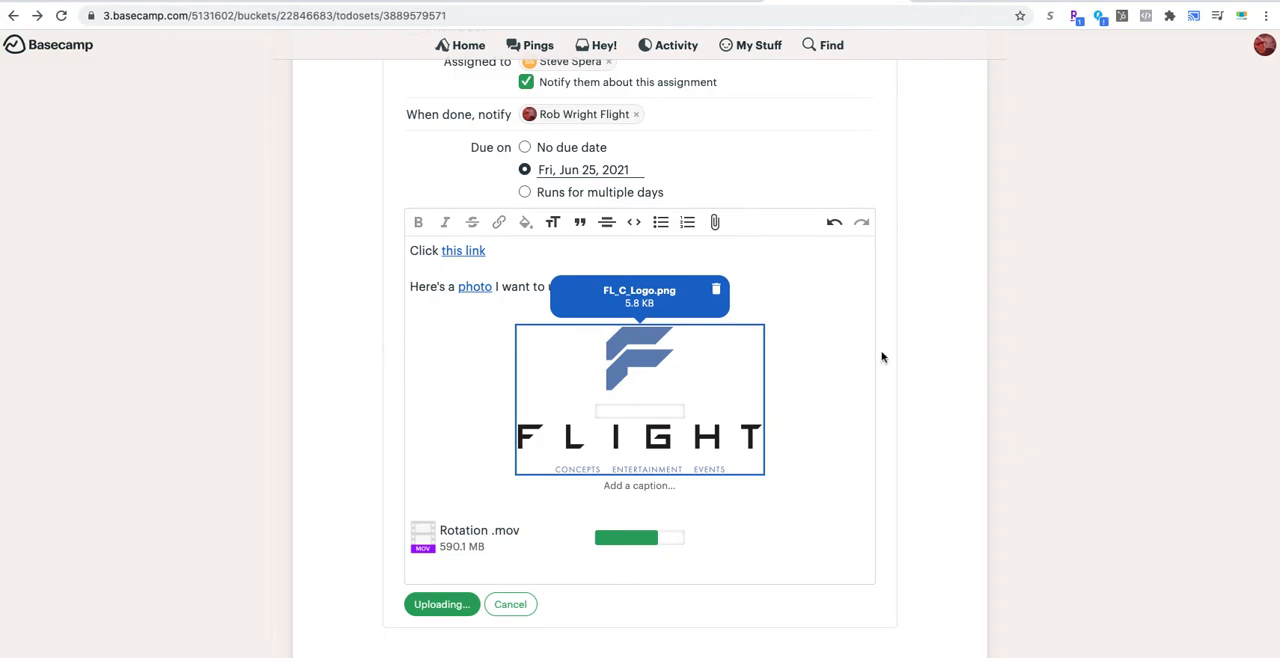
scroll(830, 436, "up", 1)
scroll(830, 436, "up", 3)
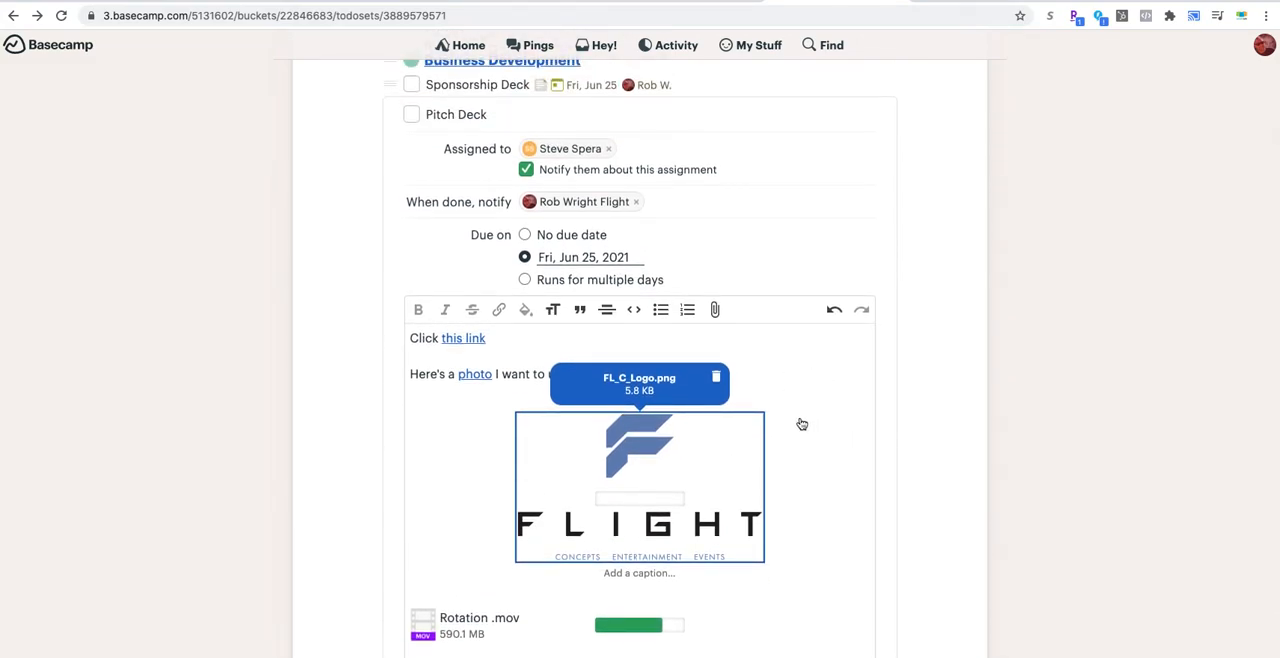
scroll(823, 435, "down", 3)
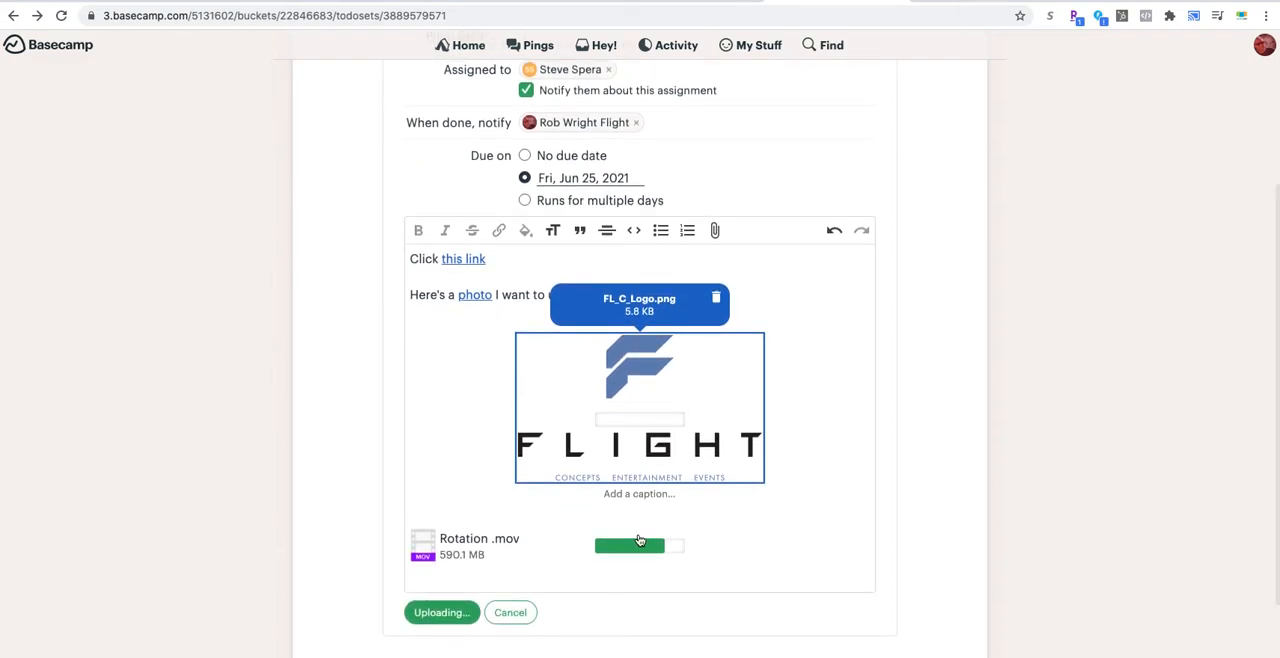
left_click(507, 614)
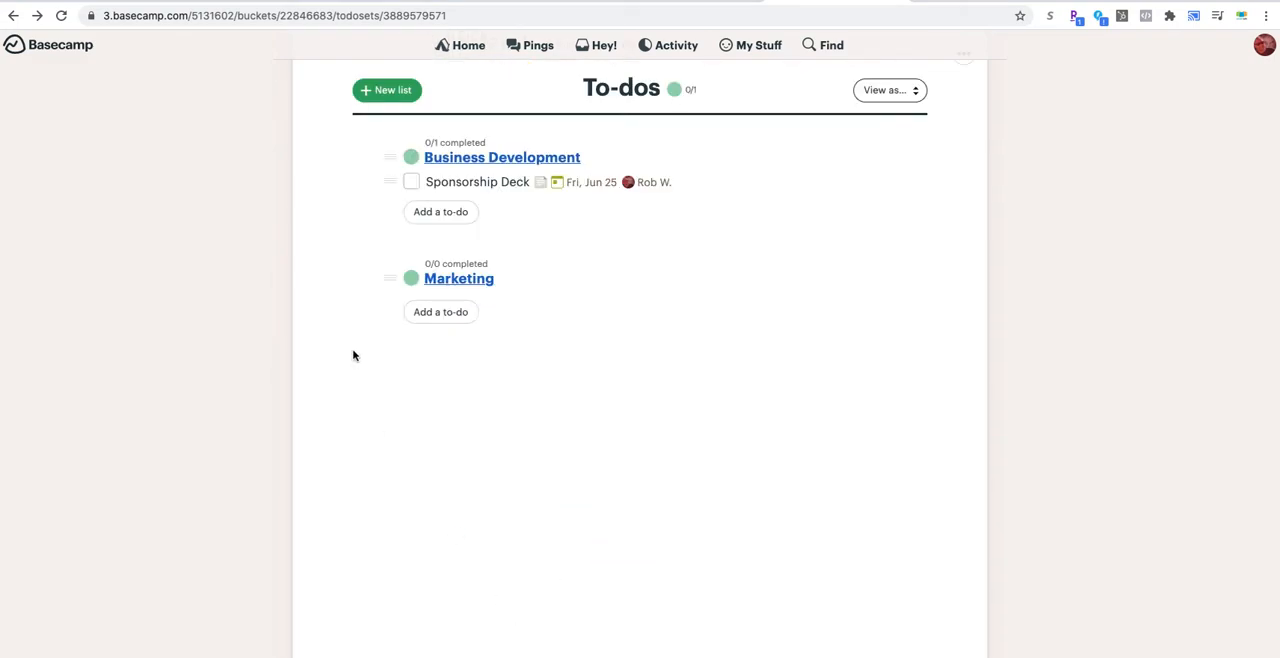
Step: Review the details of the Sponsorship Deck to-do and return to the project's to-do lists
left_click(455, 250)
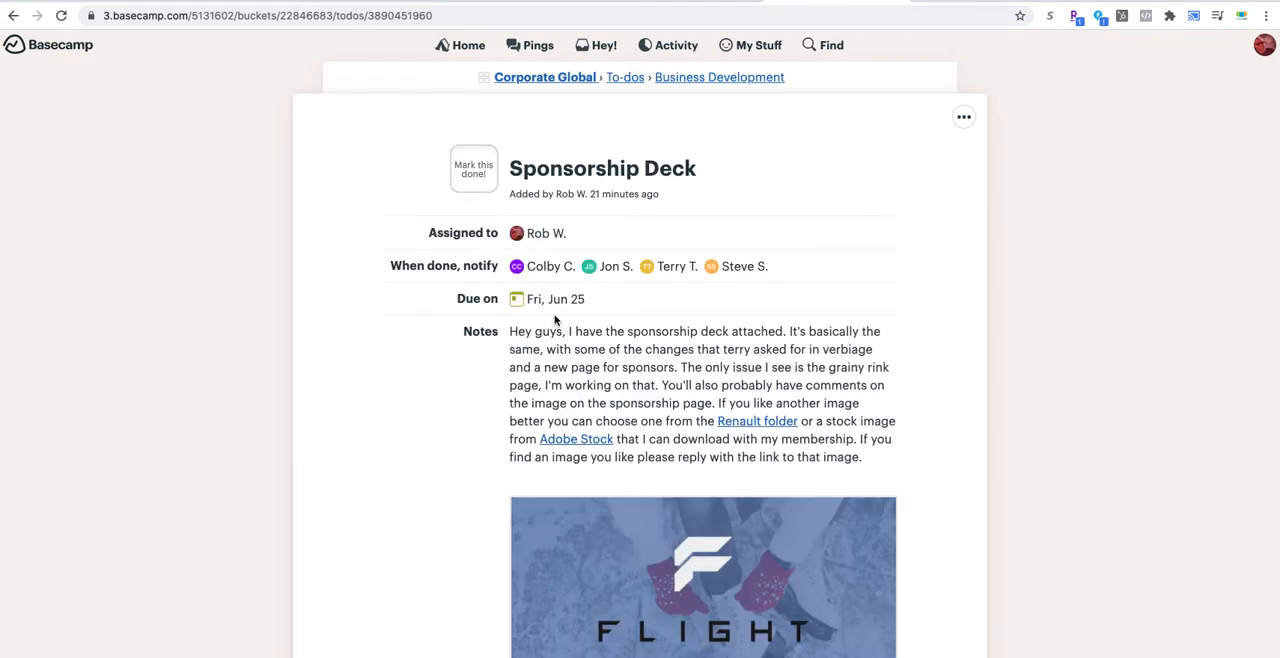
left_click(13, 17)
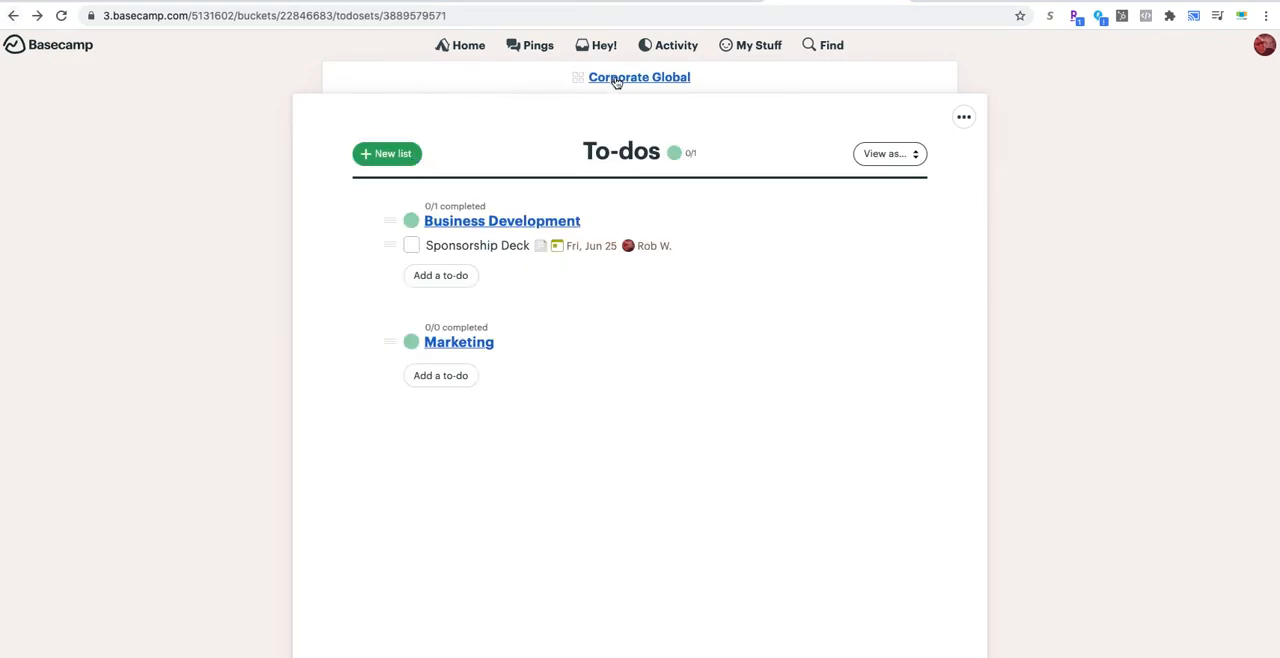
Step: Open the latest activity report and read through the recent changes across all projects
left_click(666, 46)
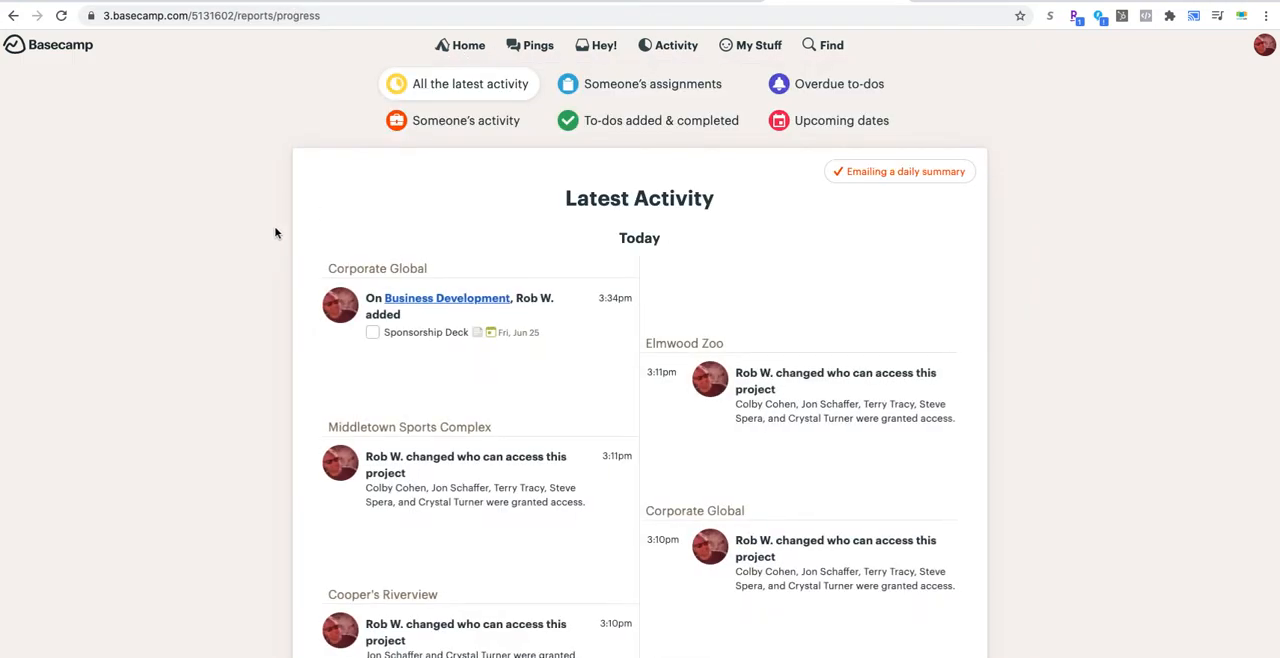
scroll(583, 371, "down", 5)
scroll(585, 373, "up", 5)
scroll(584, 372, "down", 1)
scroll(606, 362, "down", 12)
scroll(605, 362, "down", 2)
scroll(600, 166, "up", 15)
Step: View the people available in the Someone's assignments report and check the team's overdue to-dos
left_click(615, 87)
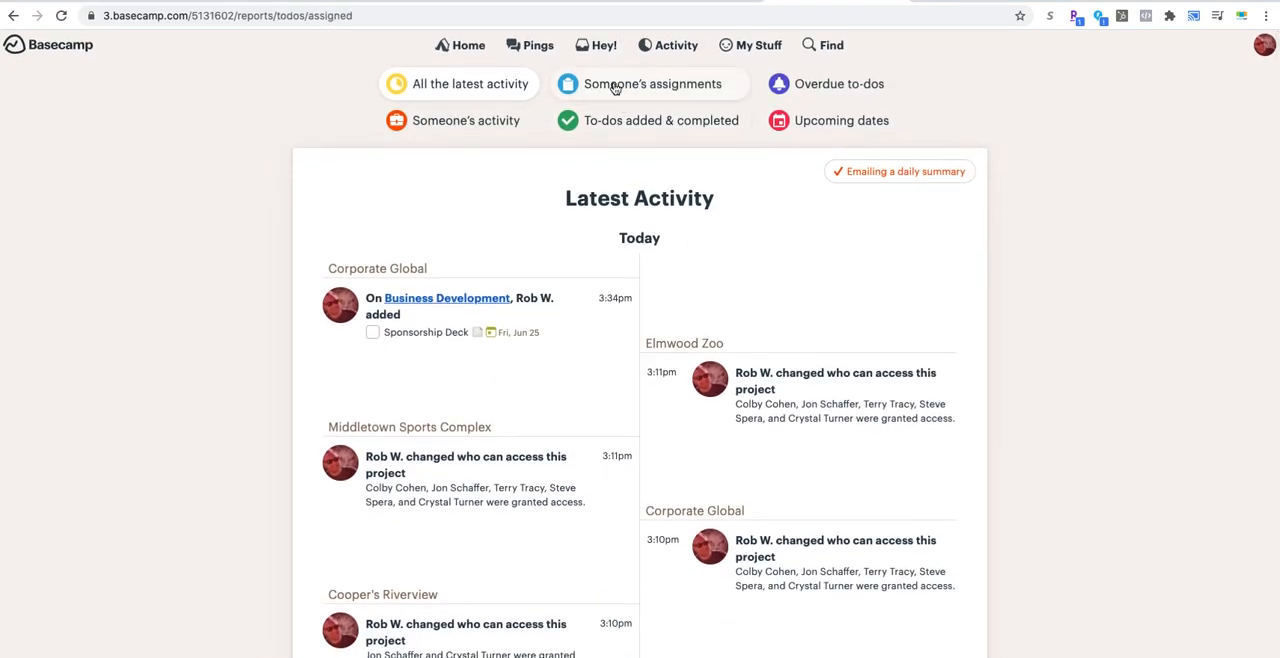
scroll(478, 405, "down", 1)
scroll(478, 408, "up", 1)
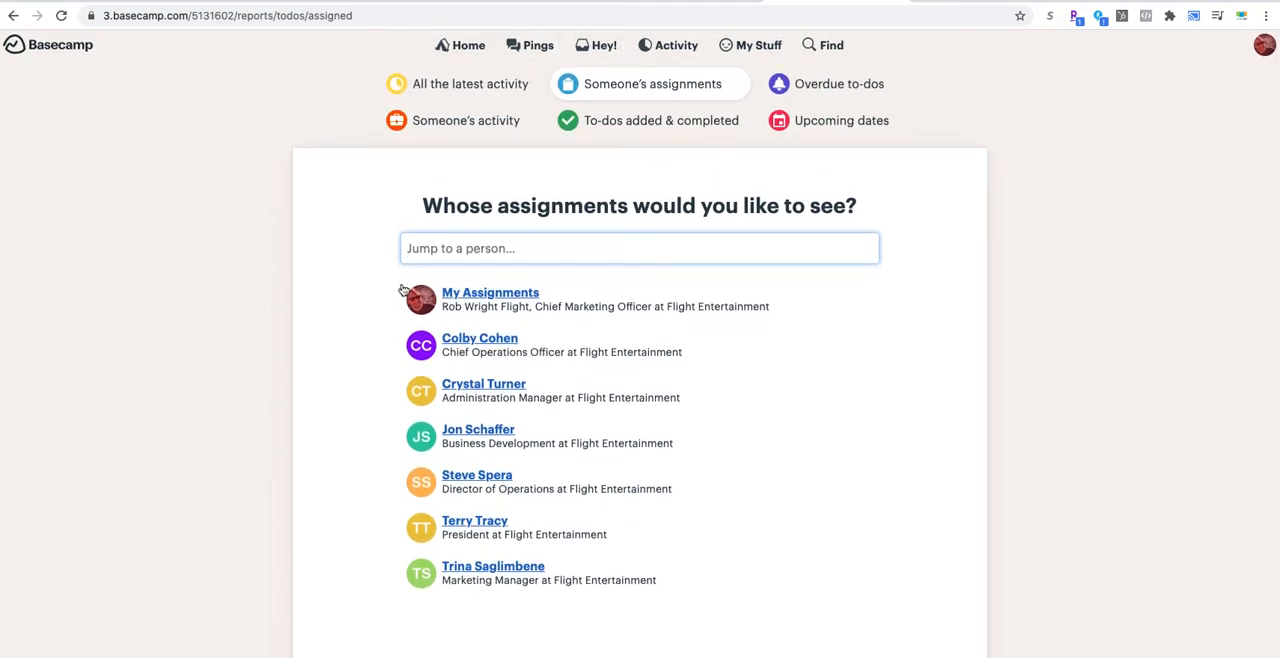
left_click(835, 88)
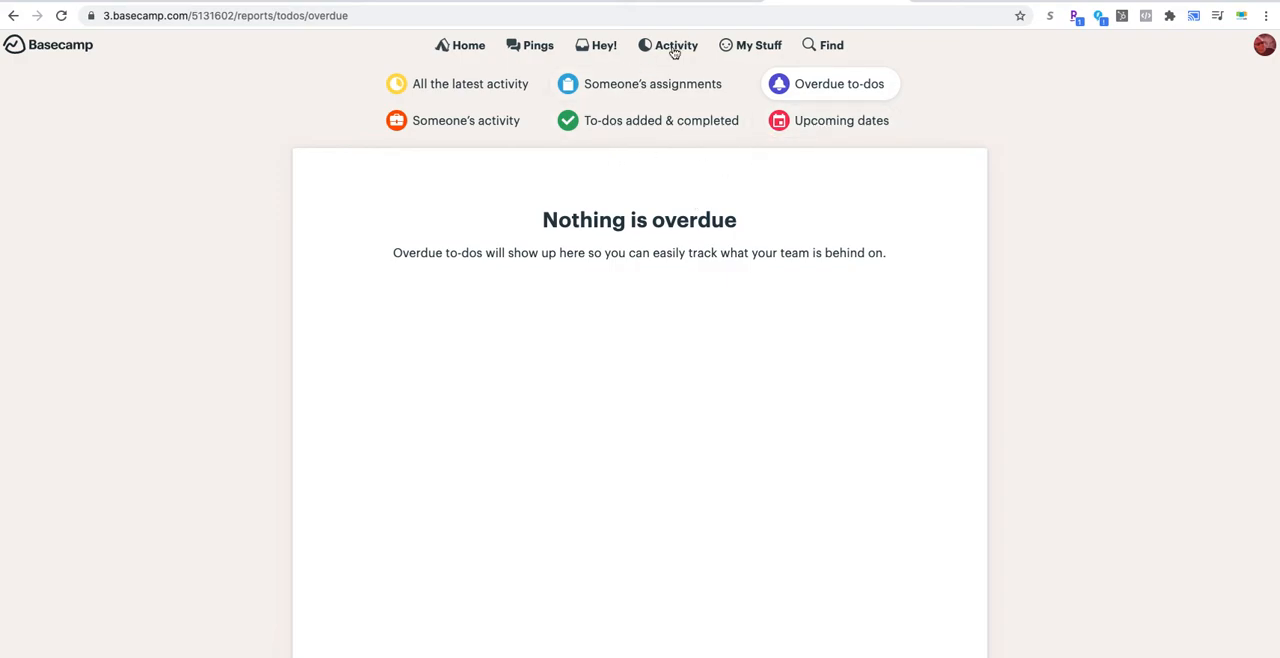
left_click(746, 48)
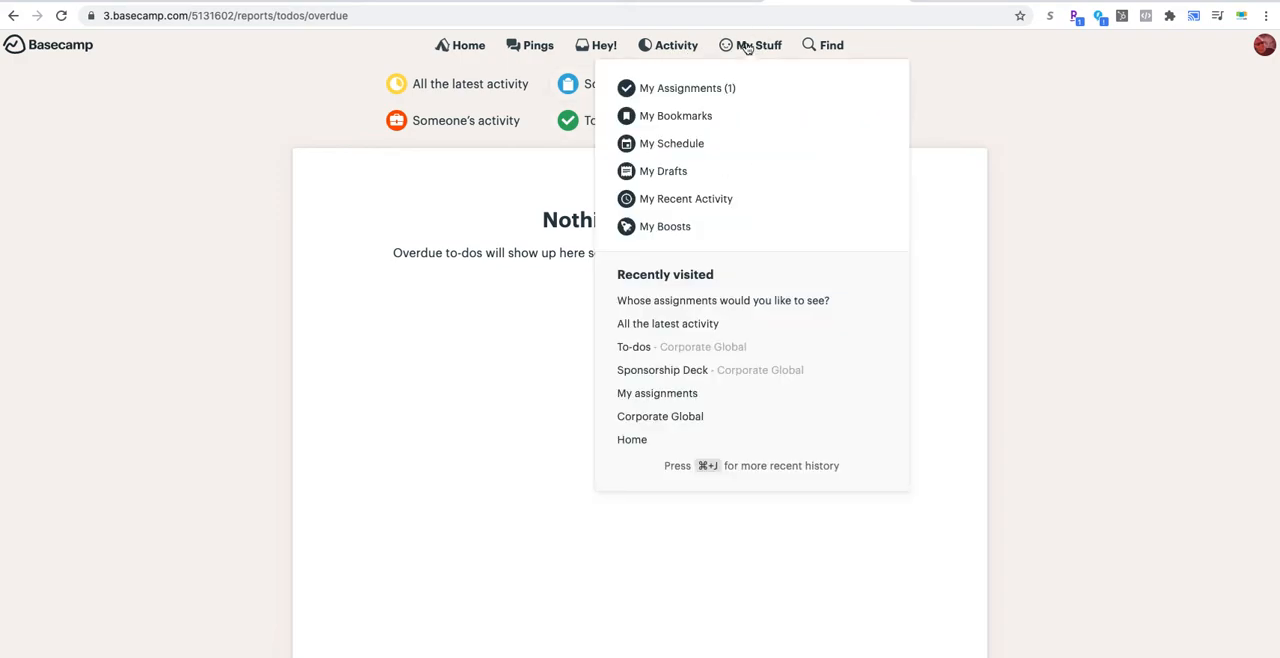
Step: Return to the home page, open the Corporate Global project and view its to-do lists
left_click(466, 46)
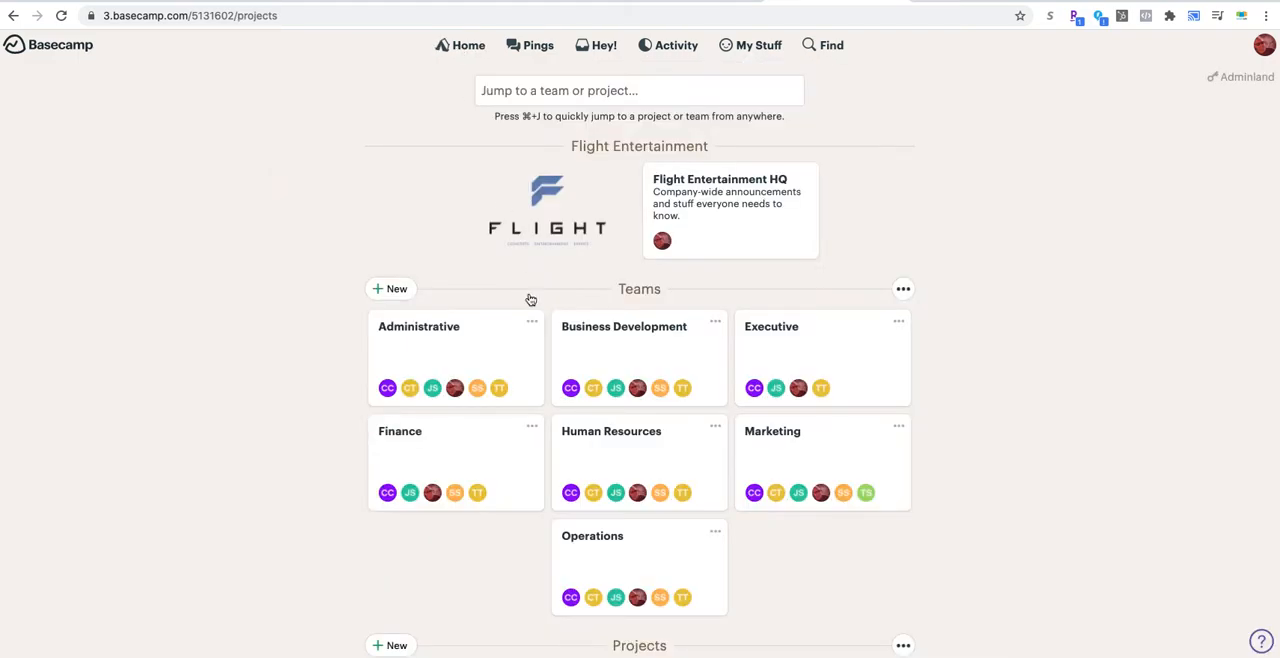
scroll(609, 344, "down", 3)
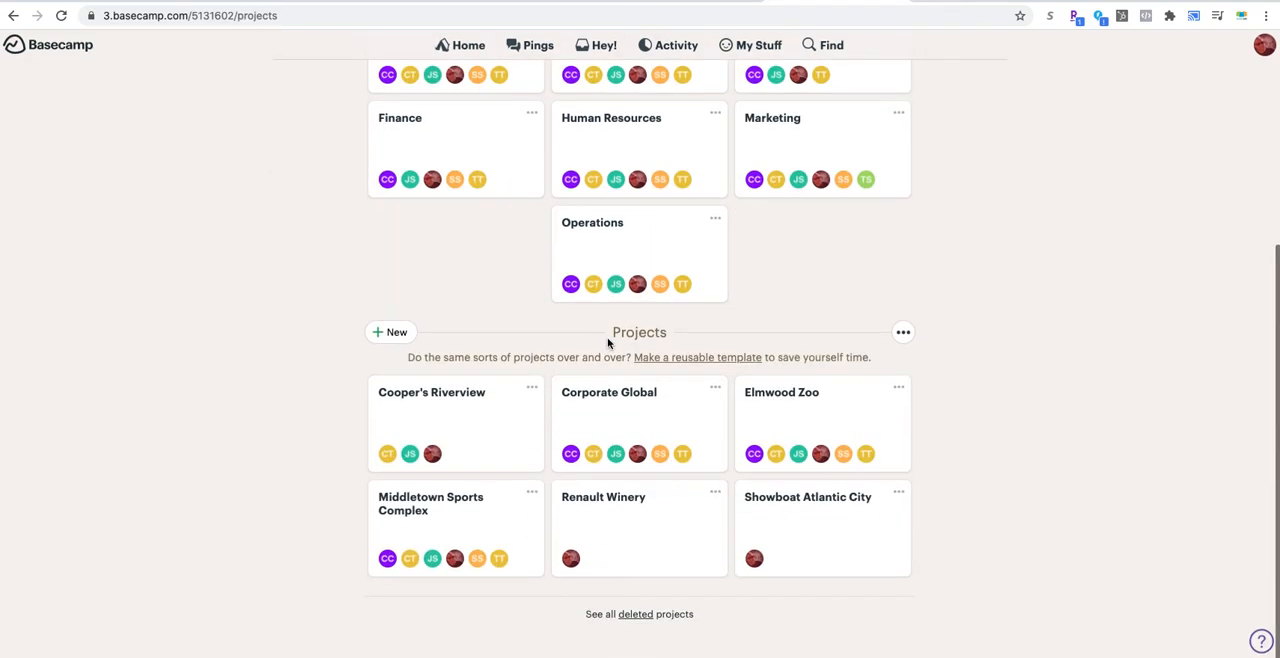
left_click(614, 427)
left_click(575, 247)
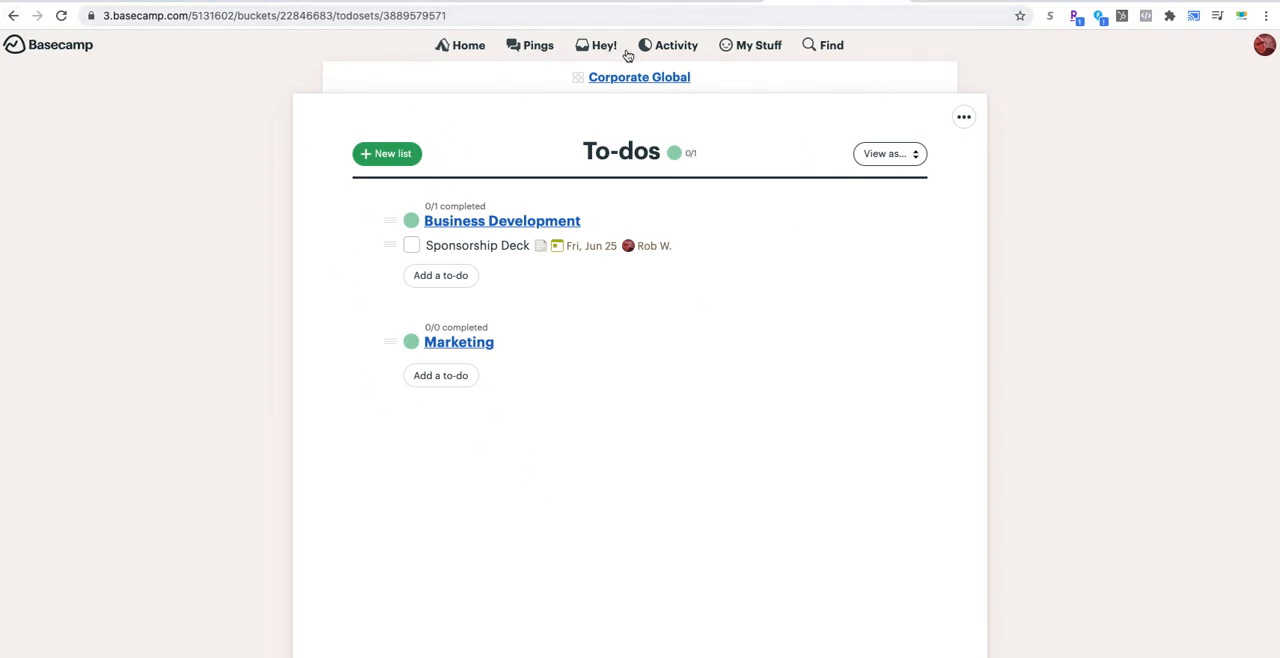
Step: Look through the projects on the home page, revisit the Corporate Global project overview and return to the project list
left_click(468, 47)
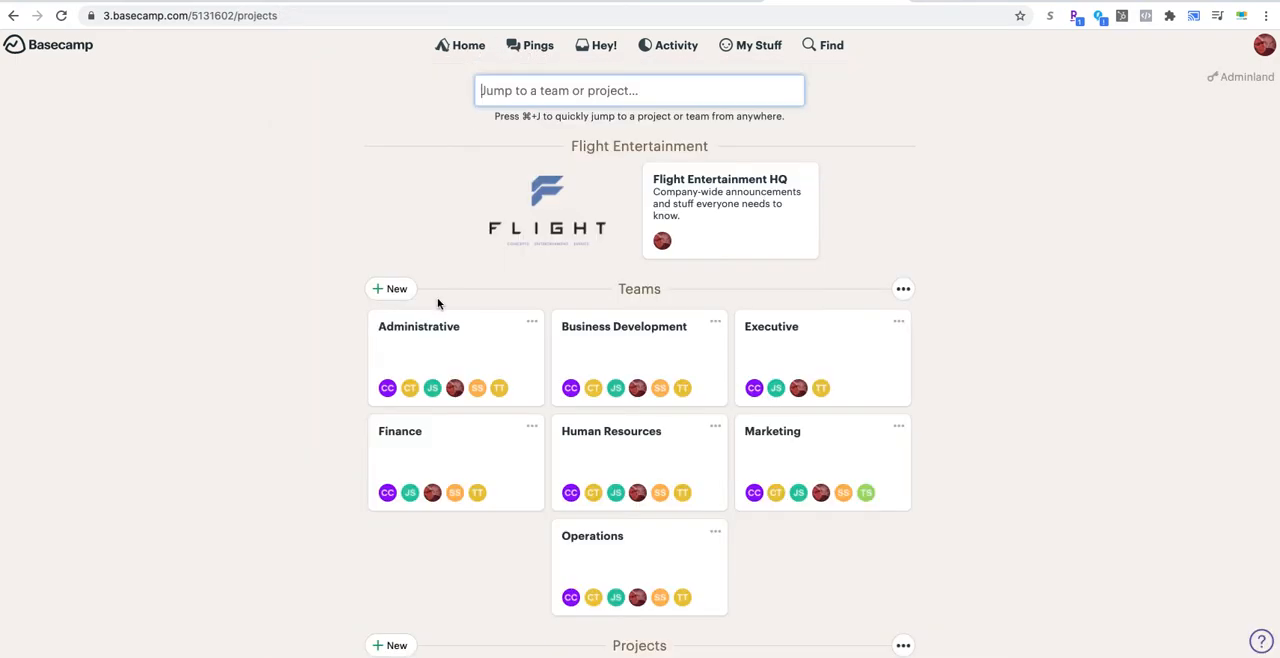
scroll(268, 299, "down", 2)
scroll(268, 299, "down", 3)
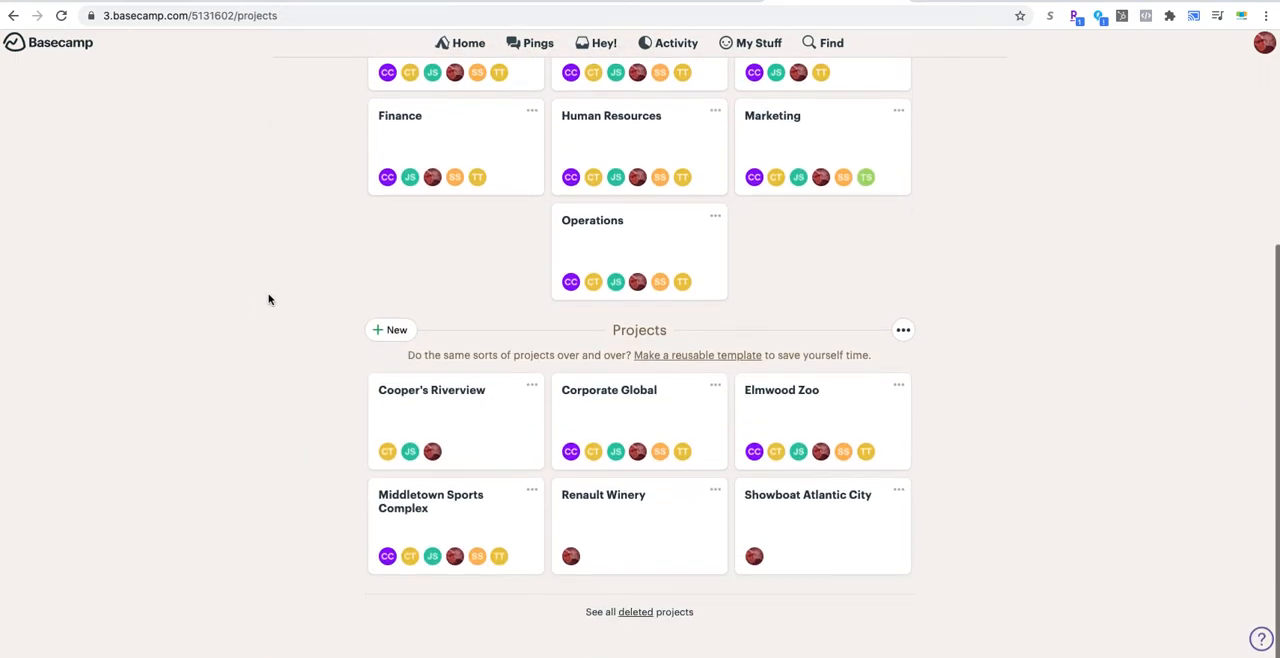
left_click(637, 430)
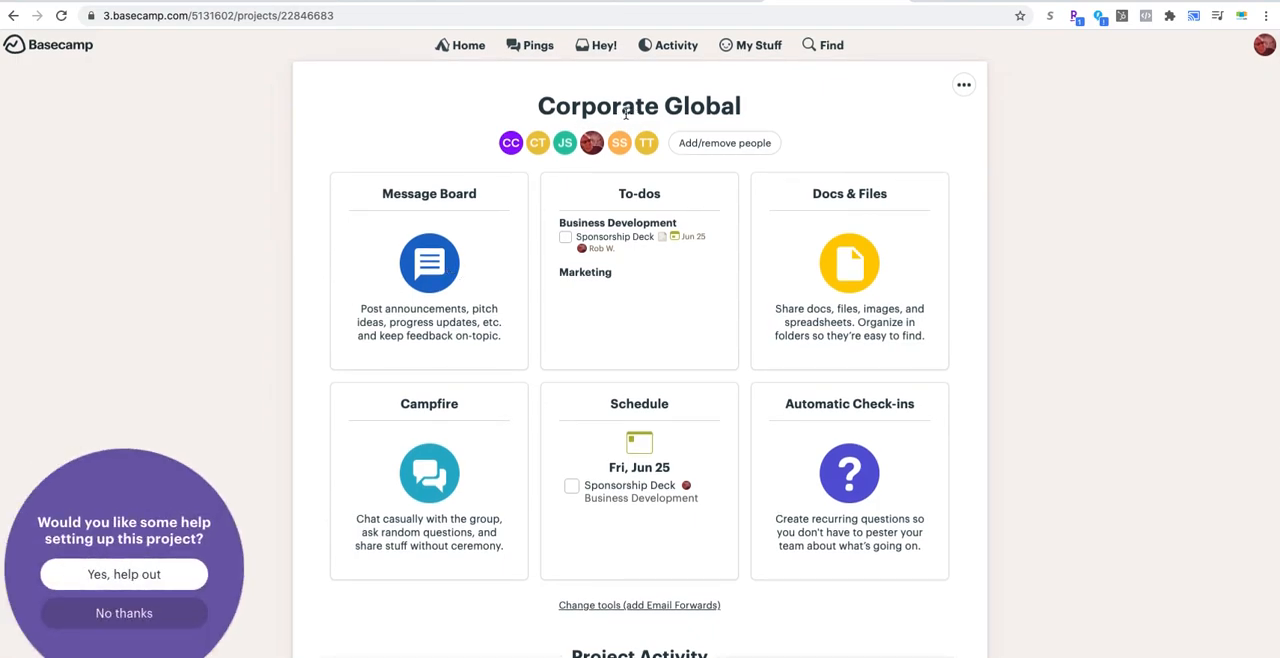
left_click(13, 15)
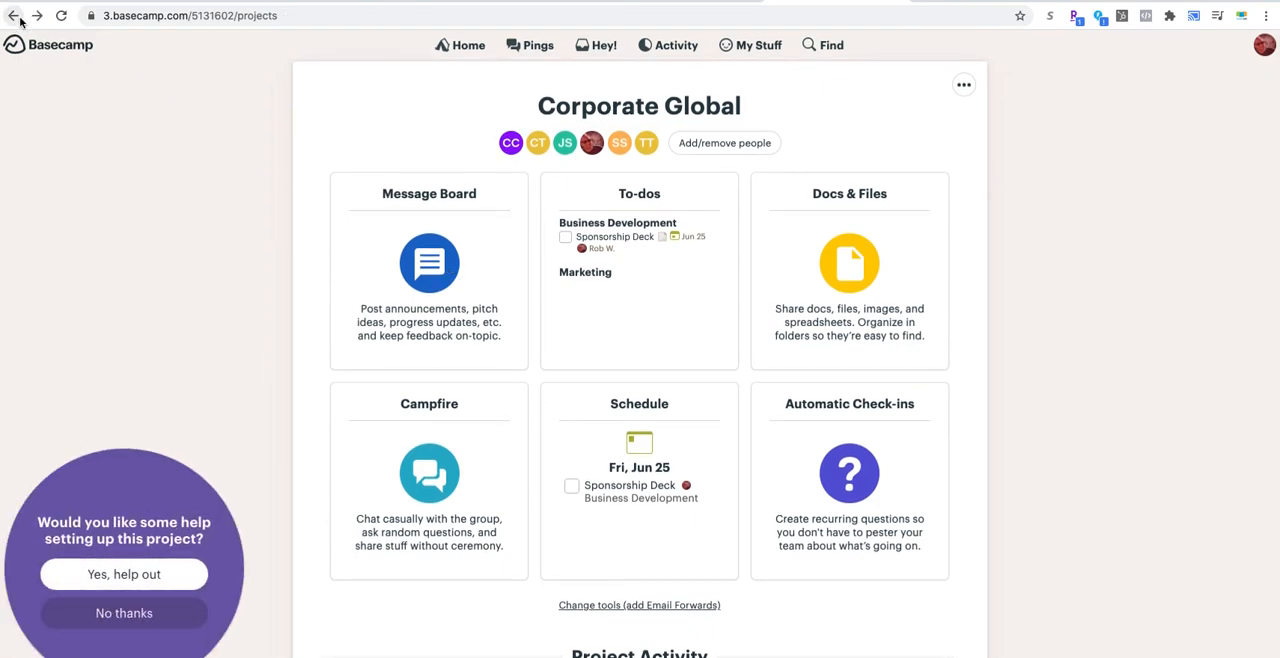
Step: Open the Middletown Sports Complex project and look over its tools and project activity
left_click(480, 505)
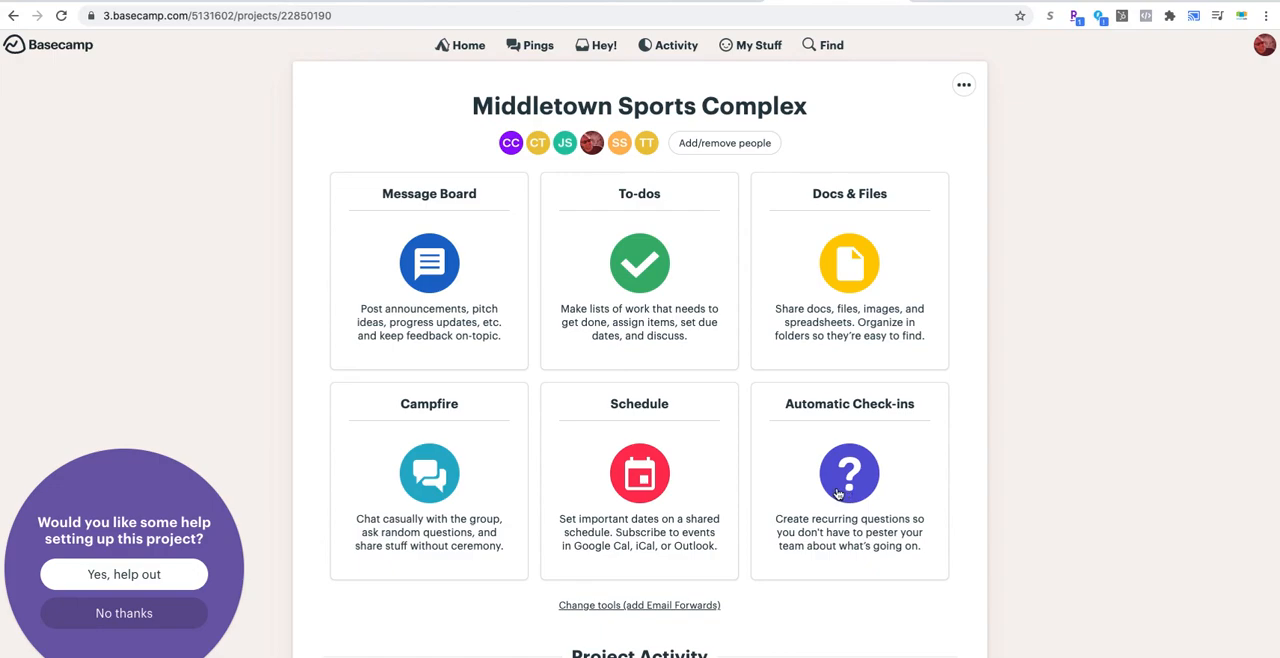
scroll(838, 493, "down", 2)
scroll(838, 493, "up", 2)
Step: Open My Assignments and review the to-dos listed there
left_click(750, 52)
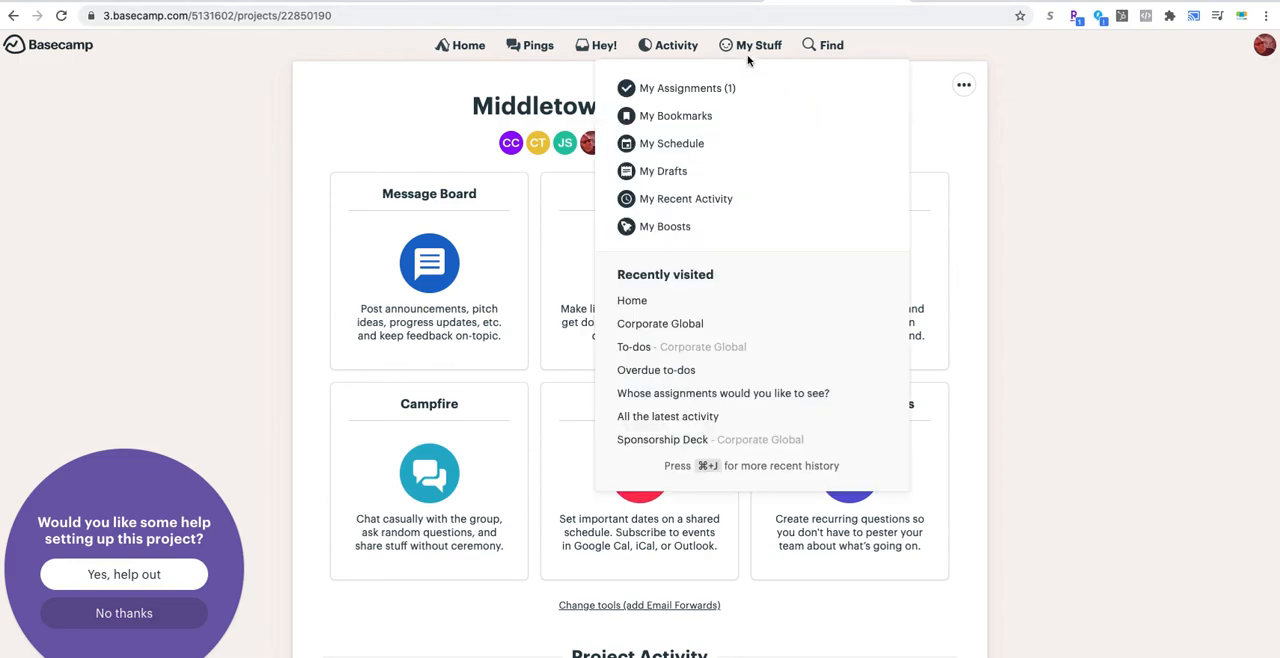
left_click(678, 91)
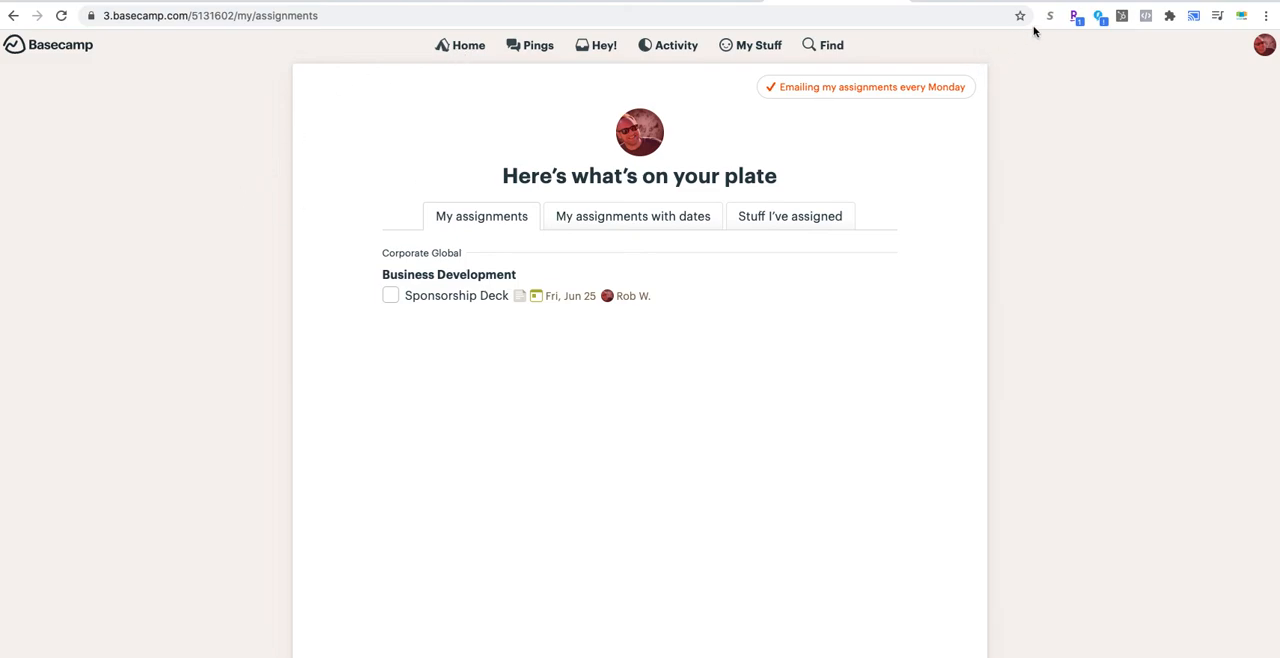
scroll(920, 243, "up", 2)
scroll(920, 243, "down", 1)
scroll(920, 243, "up", 2)
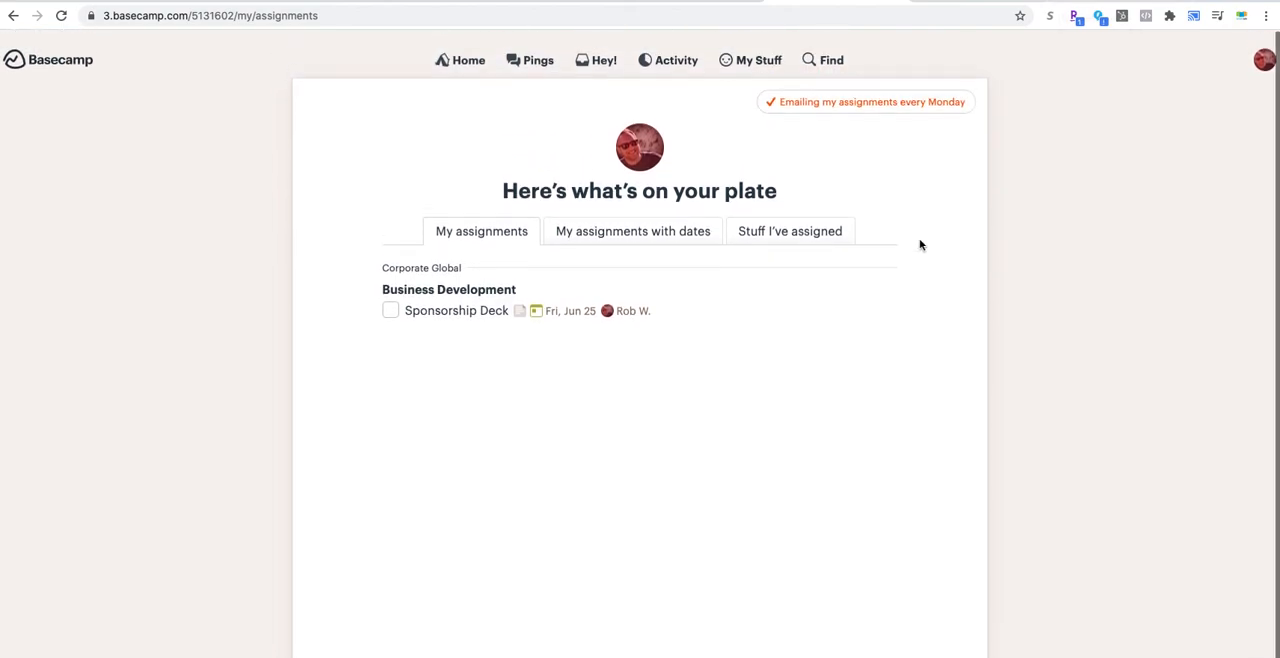
scroll(1228, 643, "down", 1)
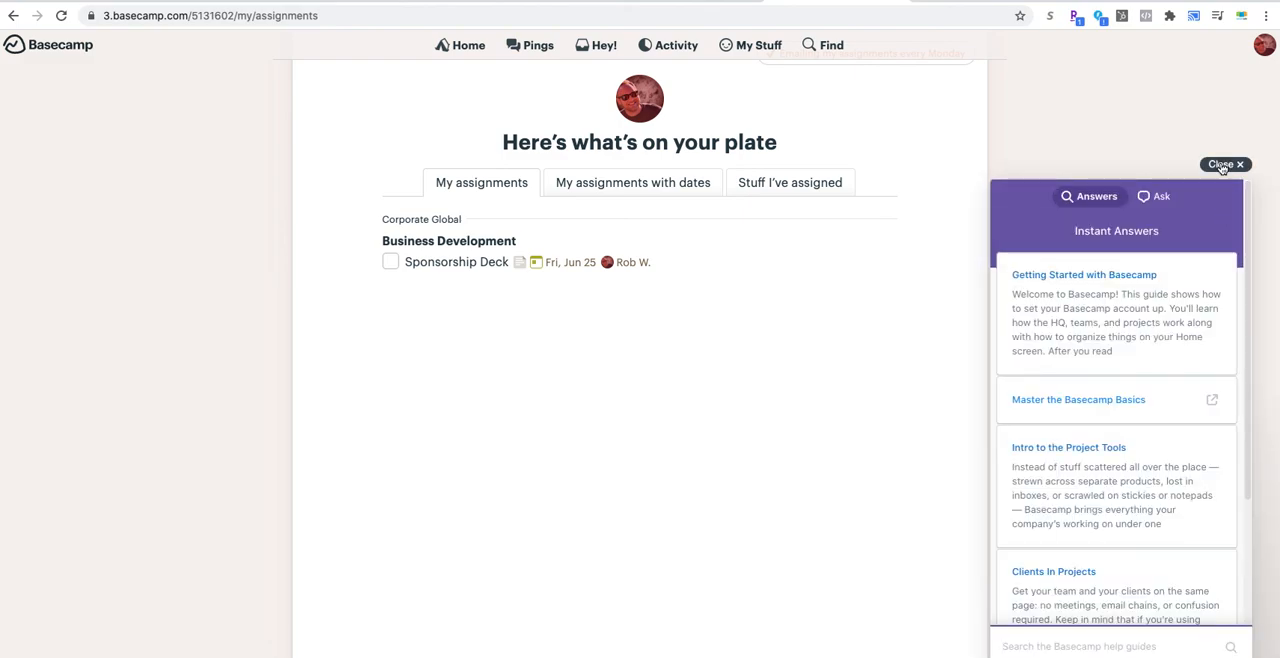
Step: Look through the Instant Answers help guides and close the help window
scroll(1151, 356, "down", 2)
scroll(1151, 356, "up", 2)
left_click(1224, 166)
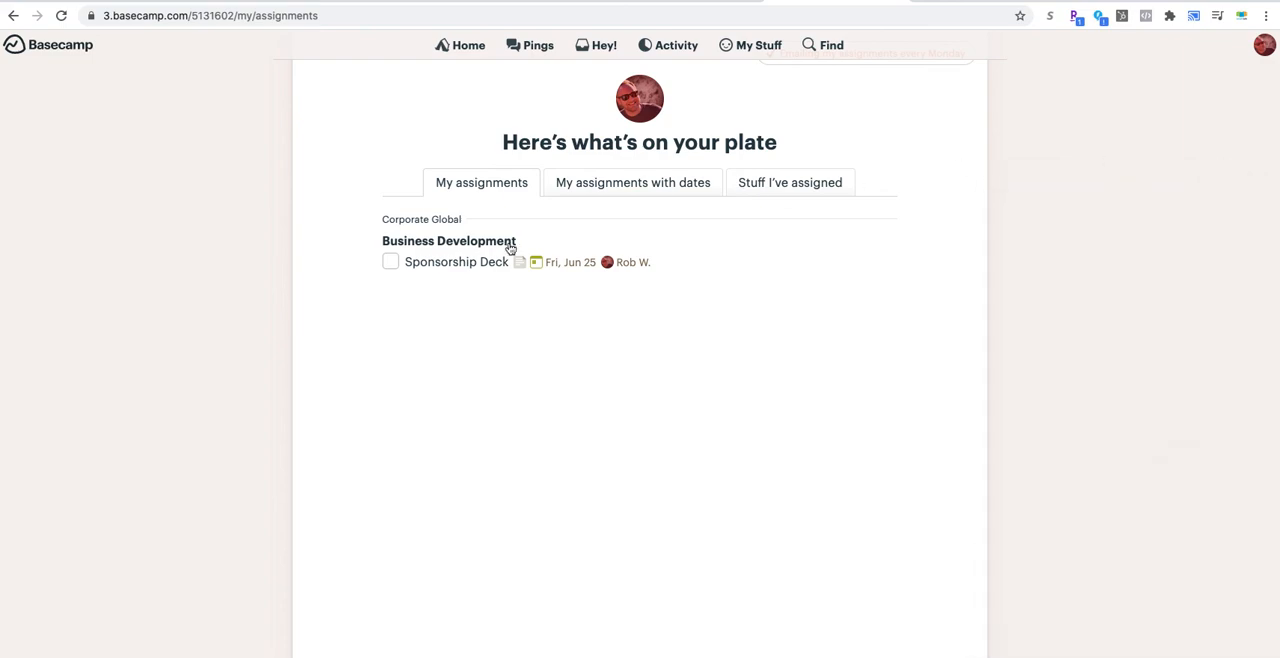